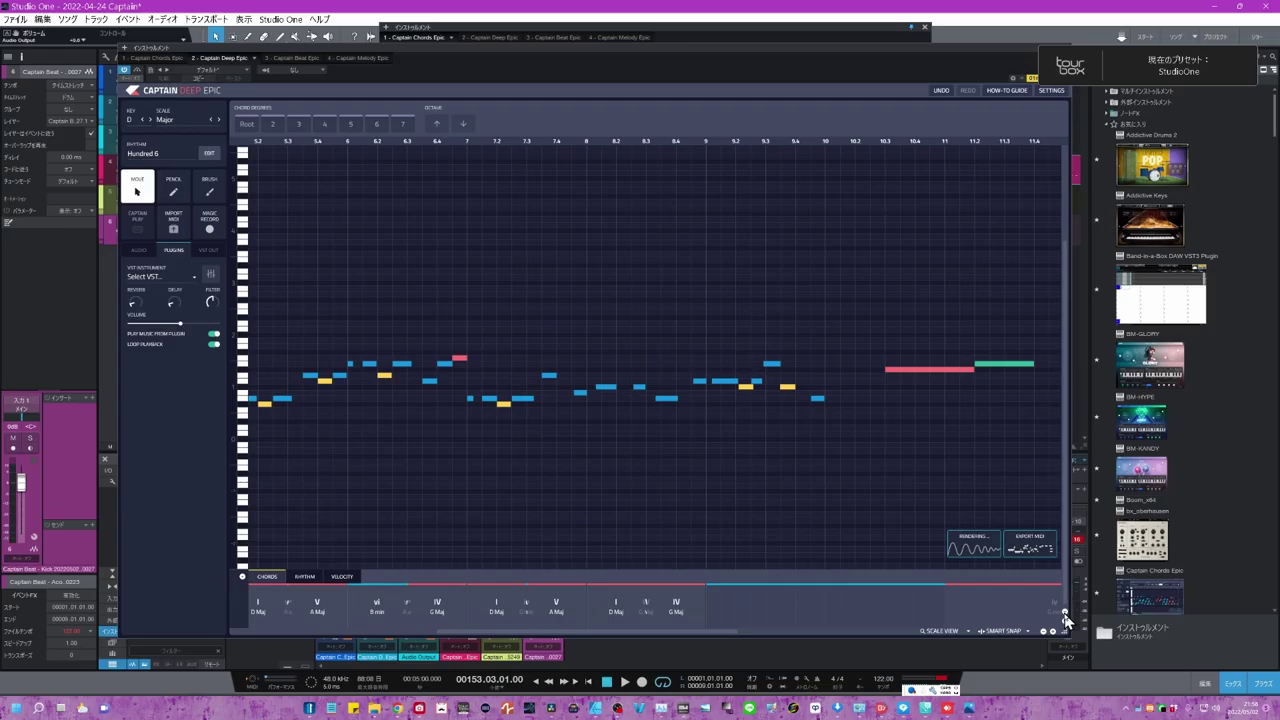
Step: Adjust the bass piano roll's vertical and horizontal zoom until the note names are readable across roughly bars 4 to 10
left_click(1065, 616)
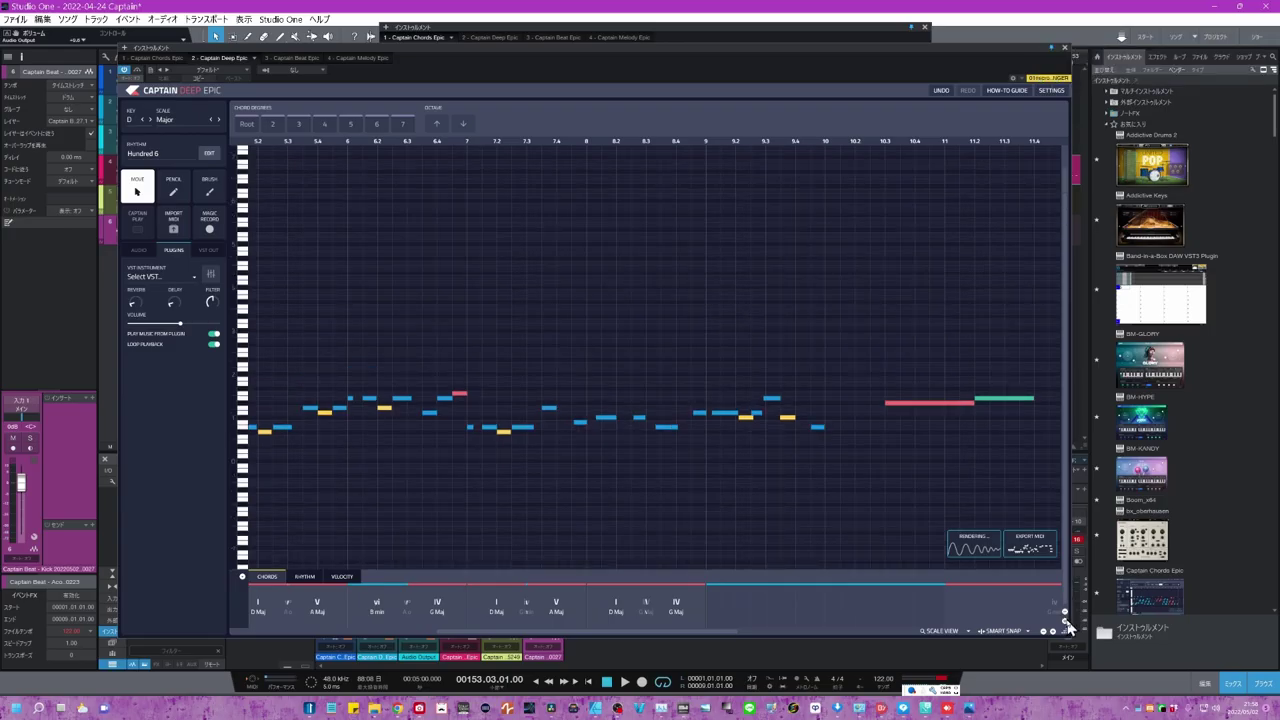
left_click(1066, 622)
left_click(1066, 622)
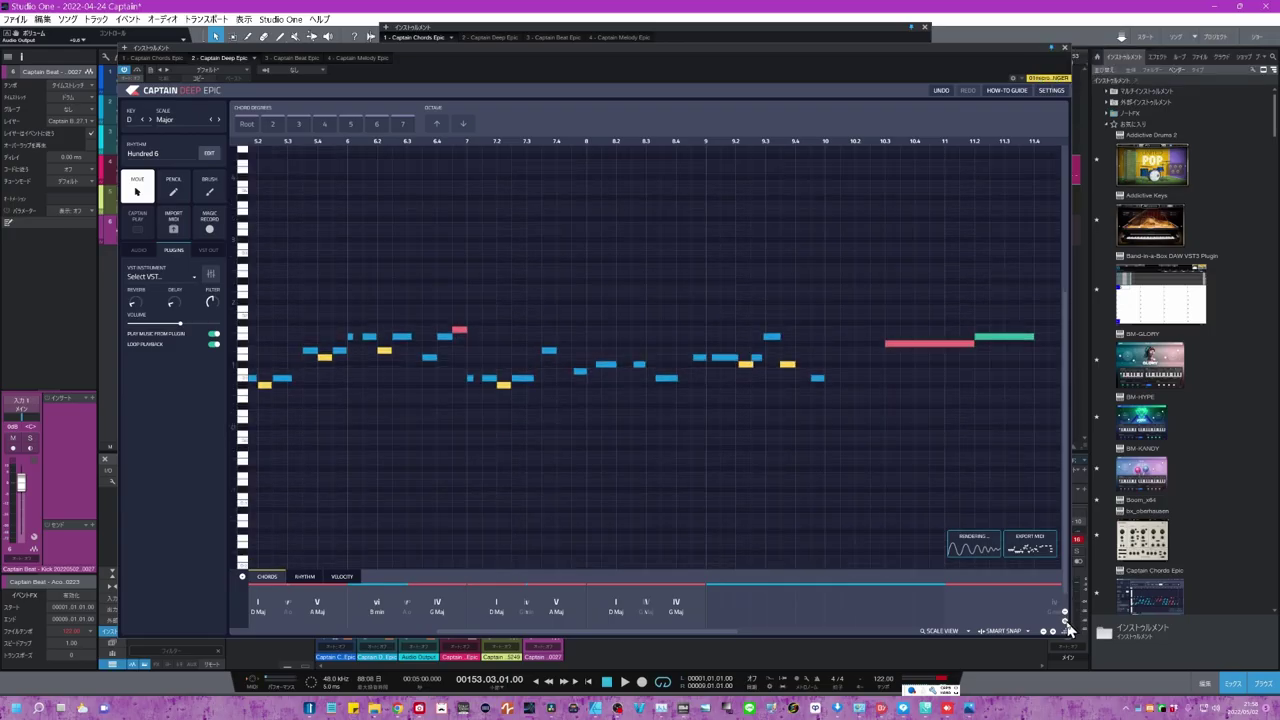
left_click(1066, 622)
left_click(1066, 622)
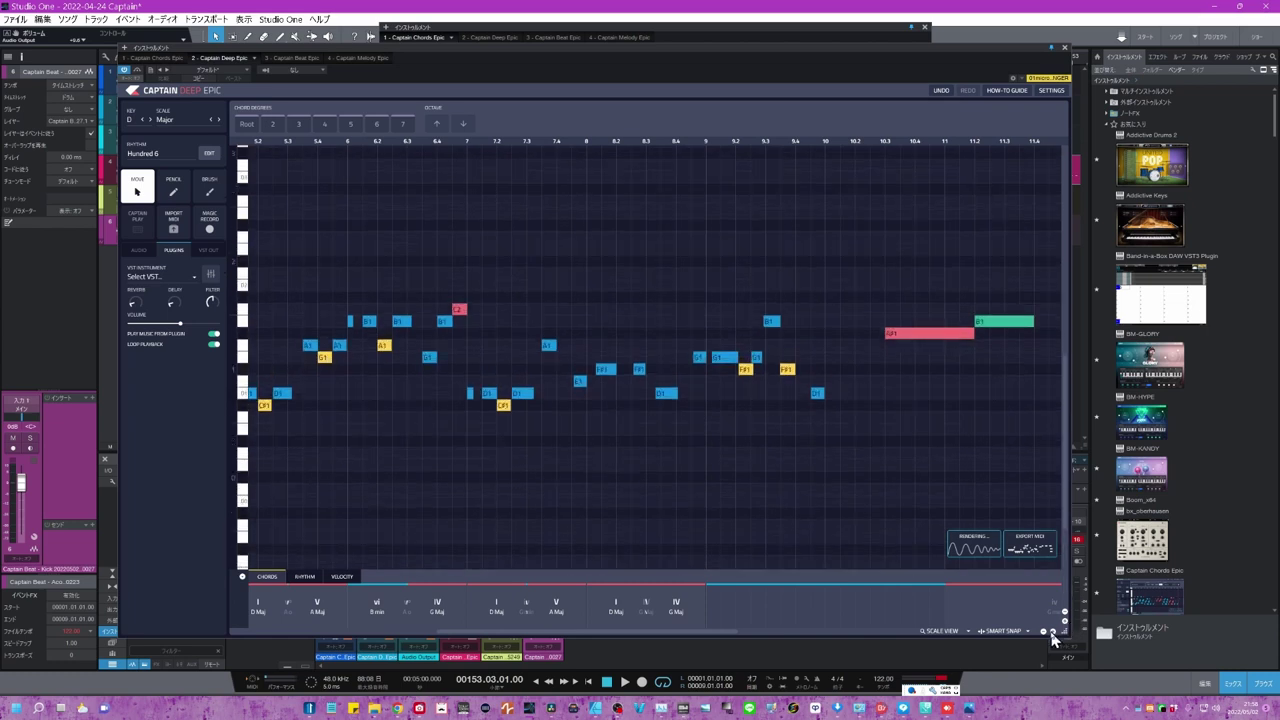
left_click(1051, 636)
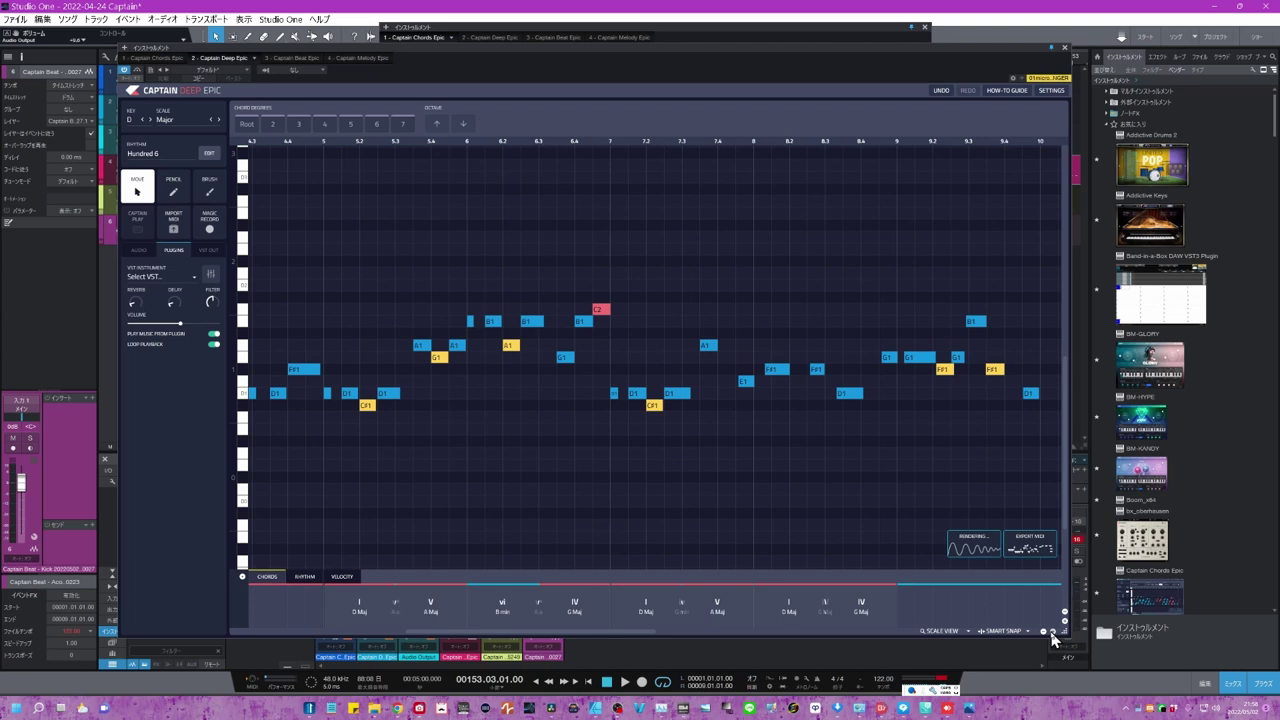
left_click(1051, 636)
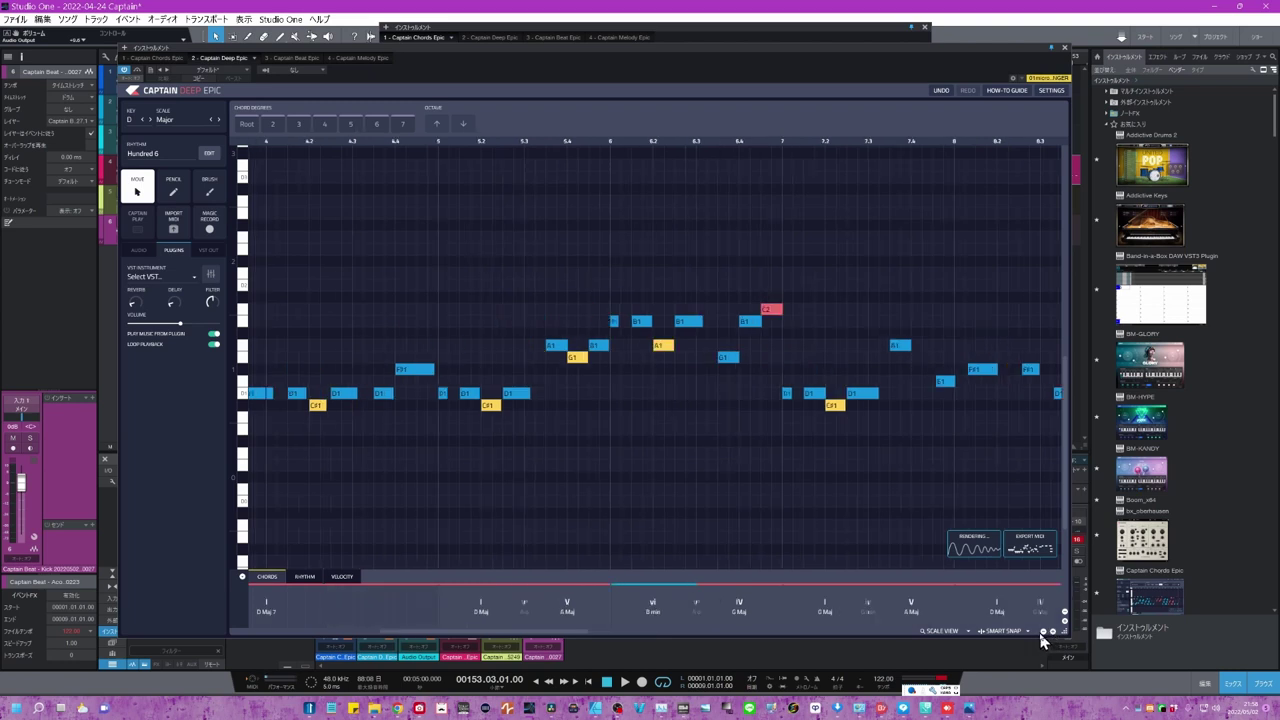
left_click(1042, 634)
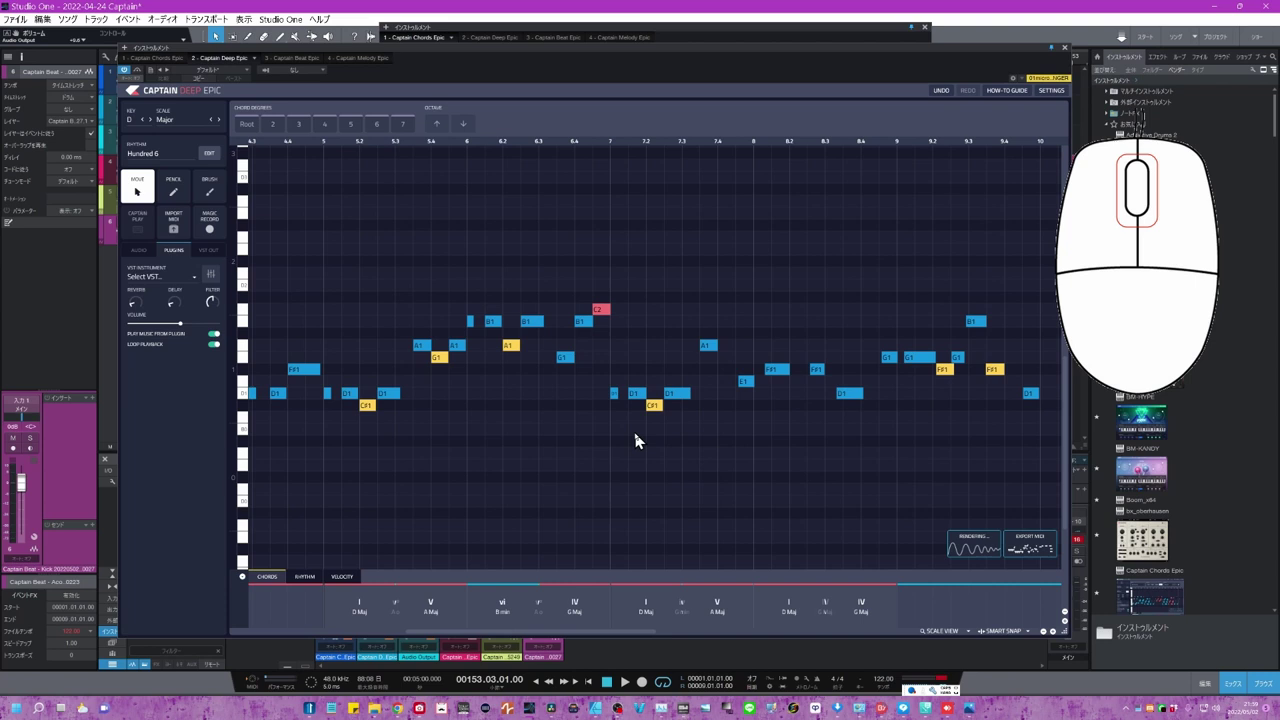
Step: Look over the bass notes by scrolling the piano roll up and down and back and forth around bars 4 to 10
scroll(636, 440, "down", 3)
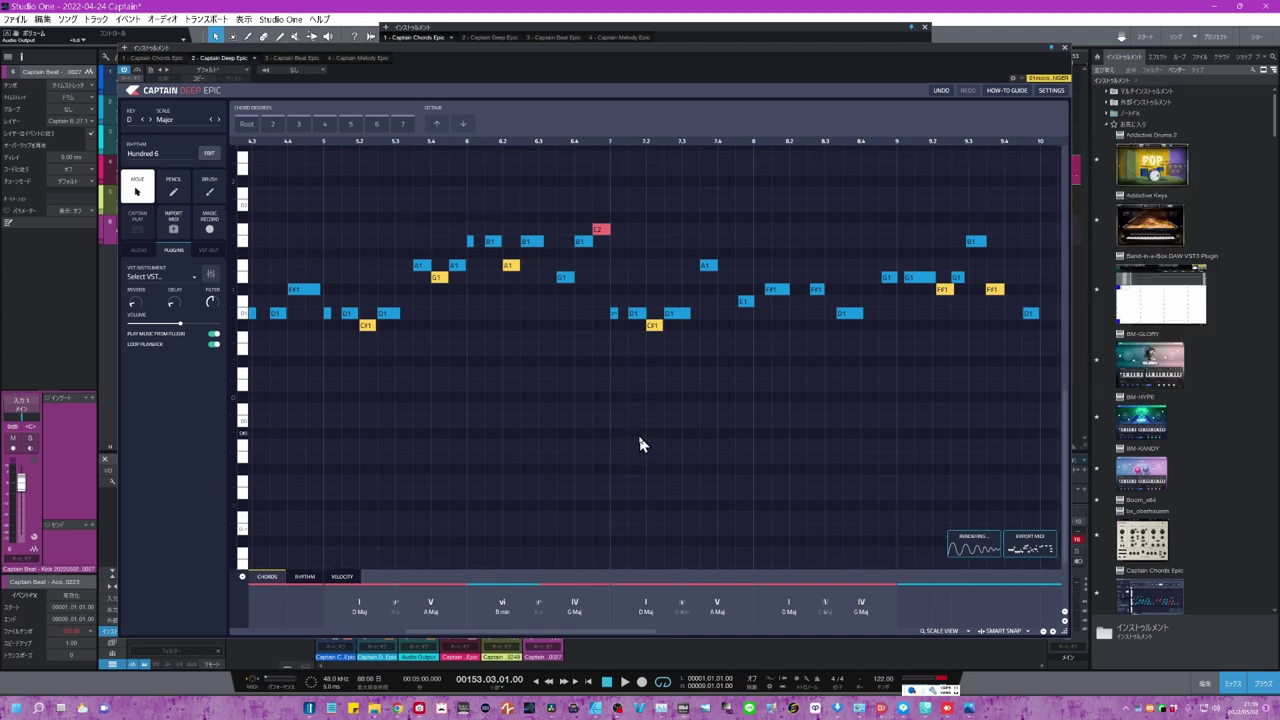
scroll(642, 445, "up", 4)
scroll(642, 445, "down", 3)
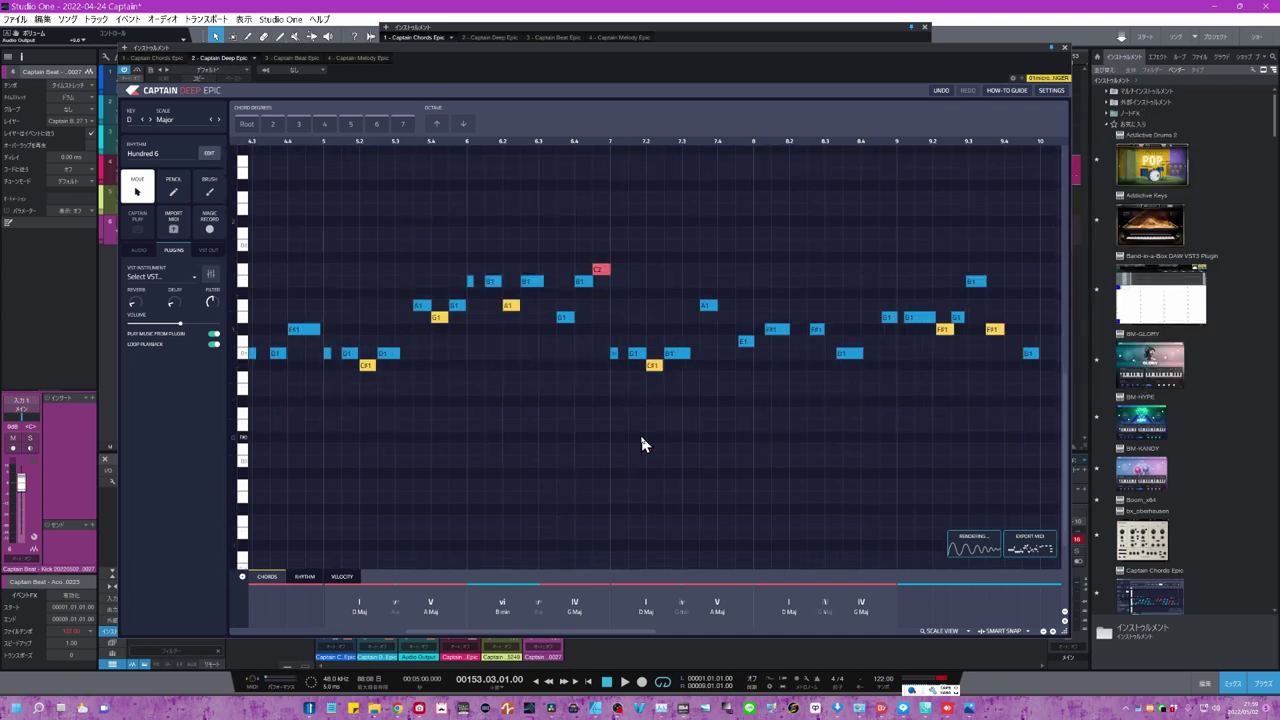
scroll(642, 445, "up", 1)
scroll(645, 436, "right", 3)
scroll(646, 444, "left", 3)
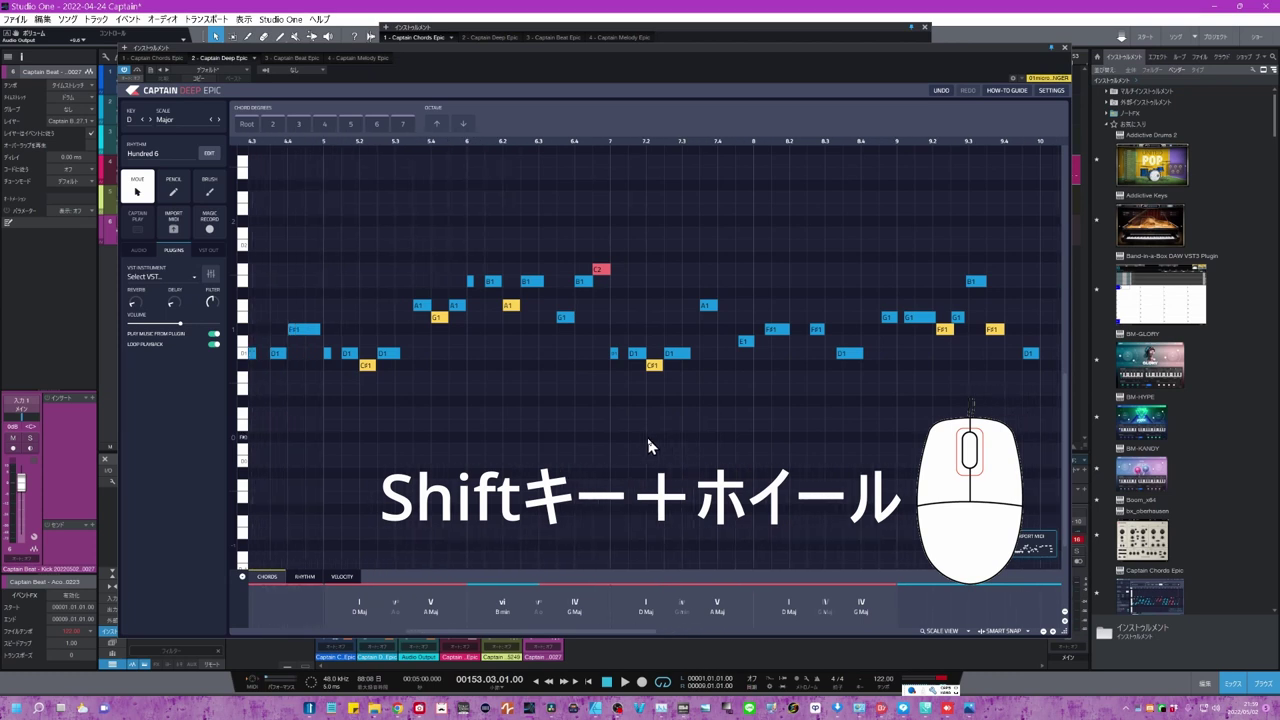
scroll(648, 446, "left", 3)
scroll(645, 447, "right", 5)
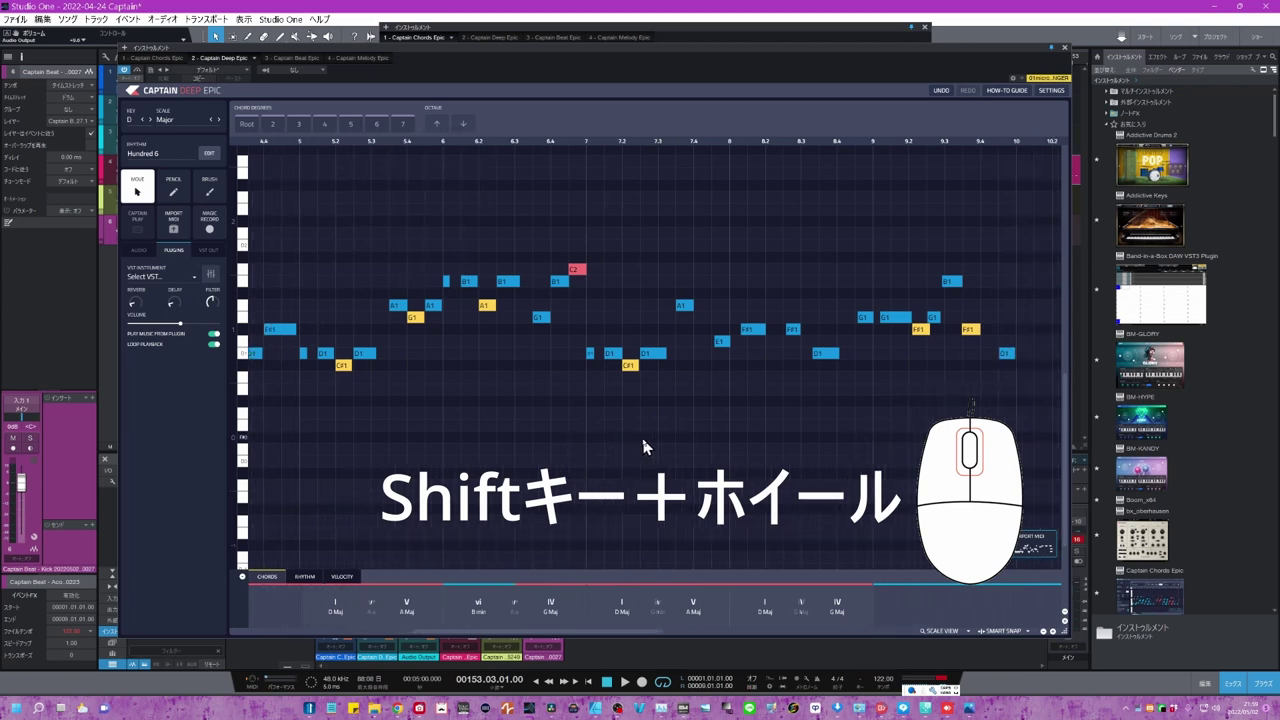
scroll(646, 449, "left", 1)
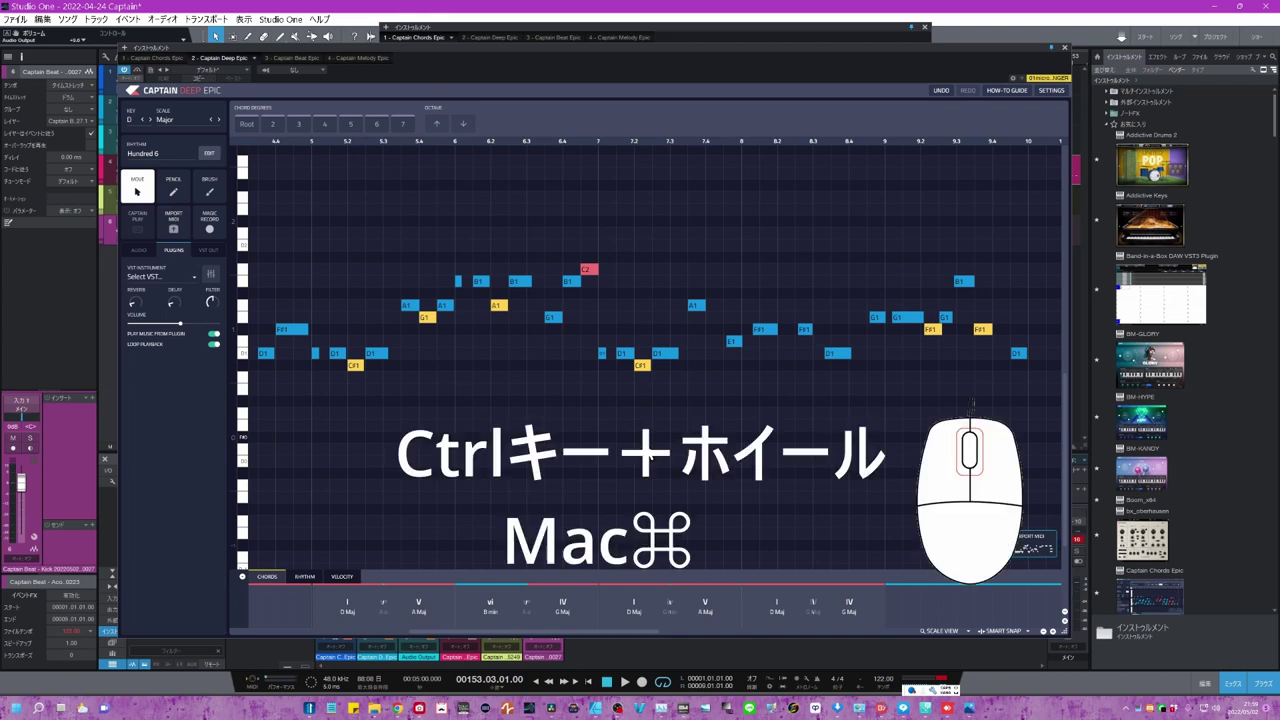
Step: Zoom the piano roll out to survey the later bars and zoom back in on the bass notes
scroll(646, 451, "down", 2)
scroll(646, 449, "down", 3)
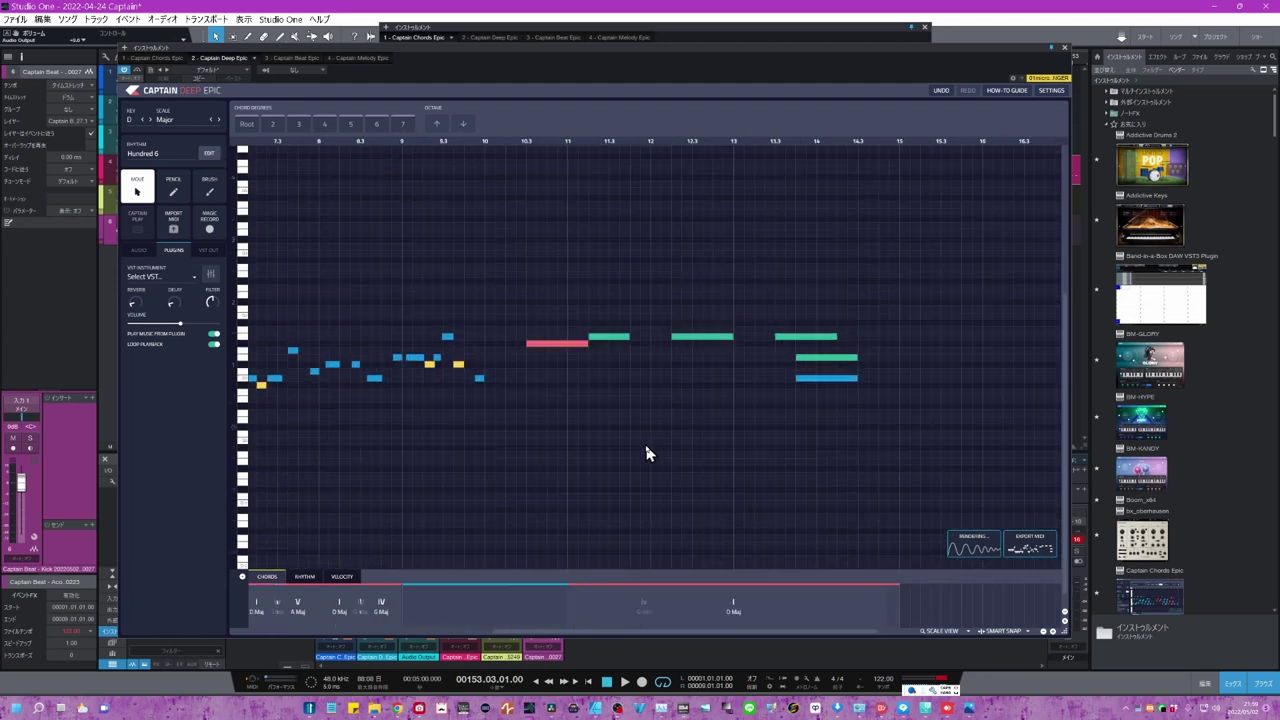
scroll(640, 443, "up", 2)
scroll(640, 443, "up", 3)
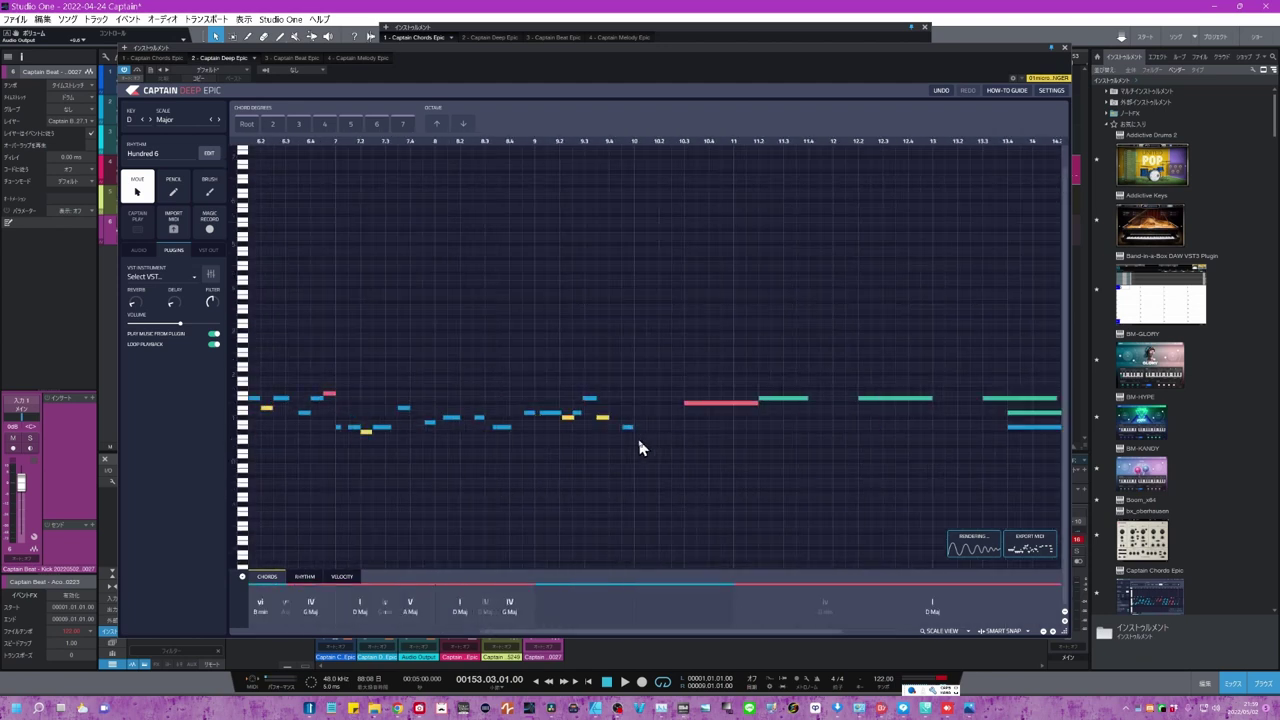
scroll(635, 446, "up", 2)
scroll(634, 453, "up", 1)
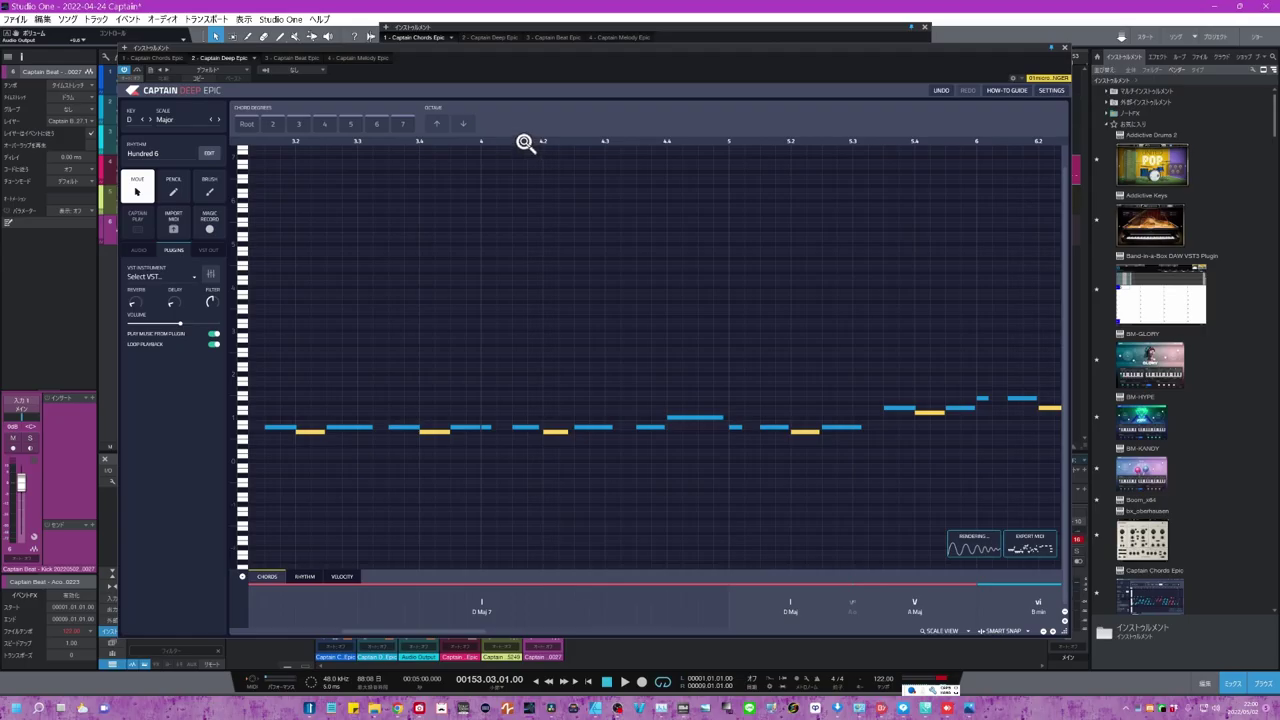
Step: Zoom the timeline out to show bars 1 to 15 and enlarge the note rows vertically
left_click(524, 142)
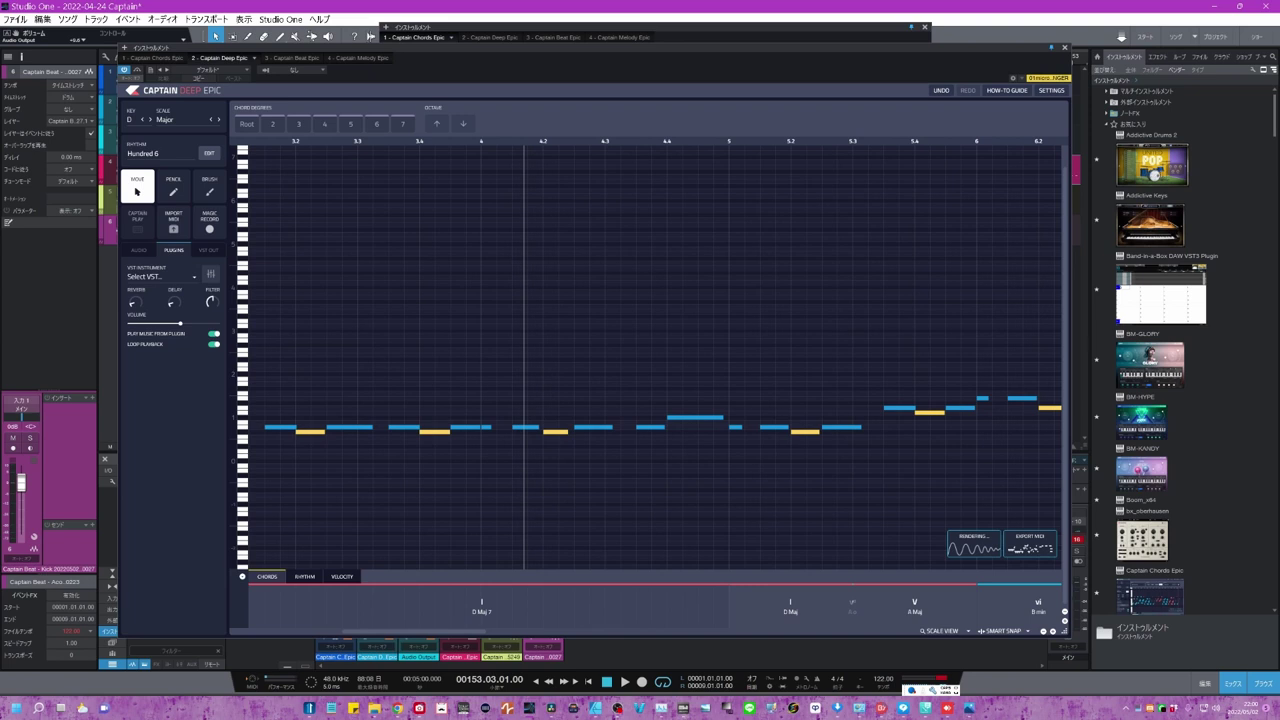
left_click_drag(524, 142, 440, 210)
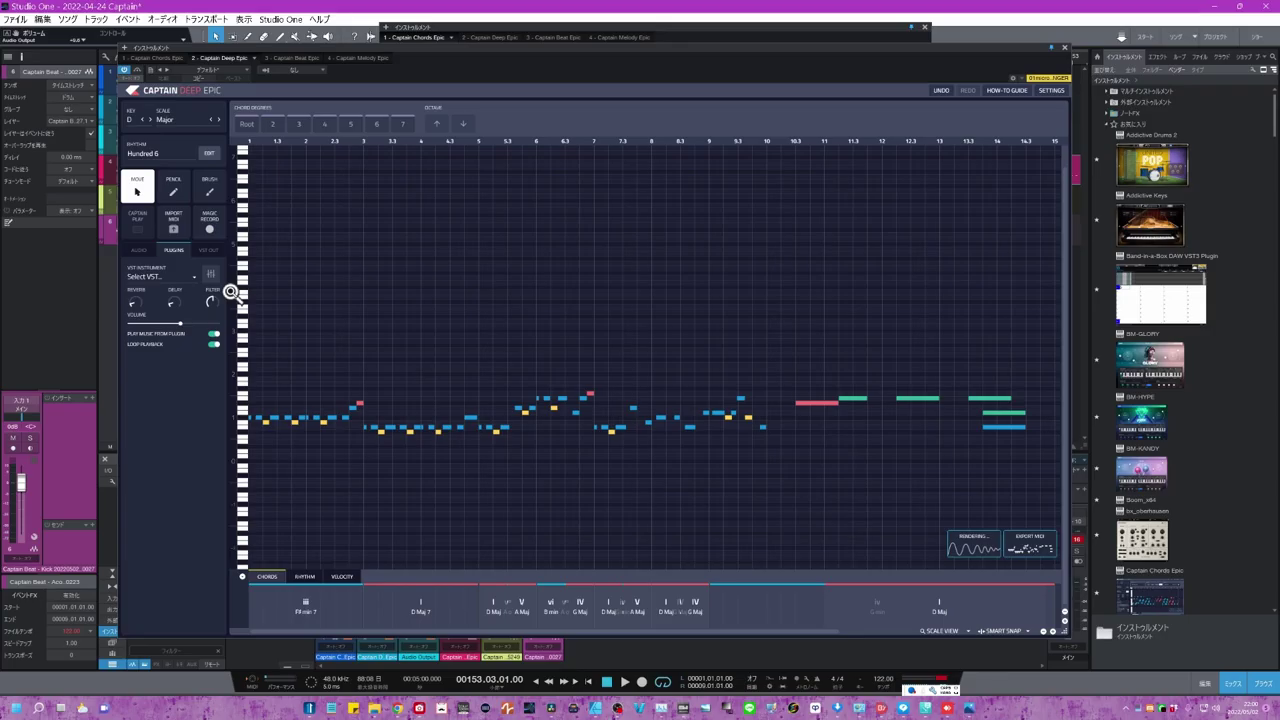
left_click_drag(230, 292, 232, 323)
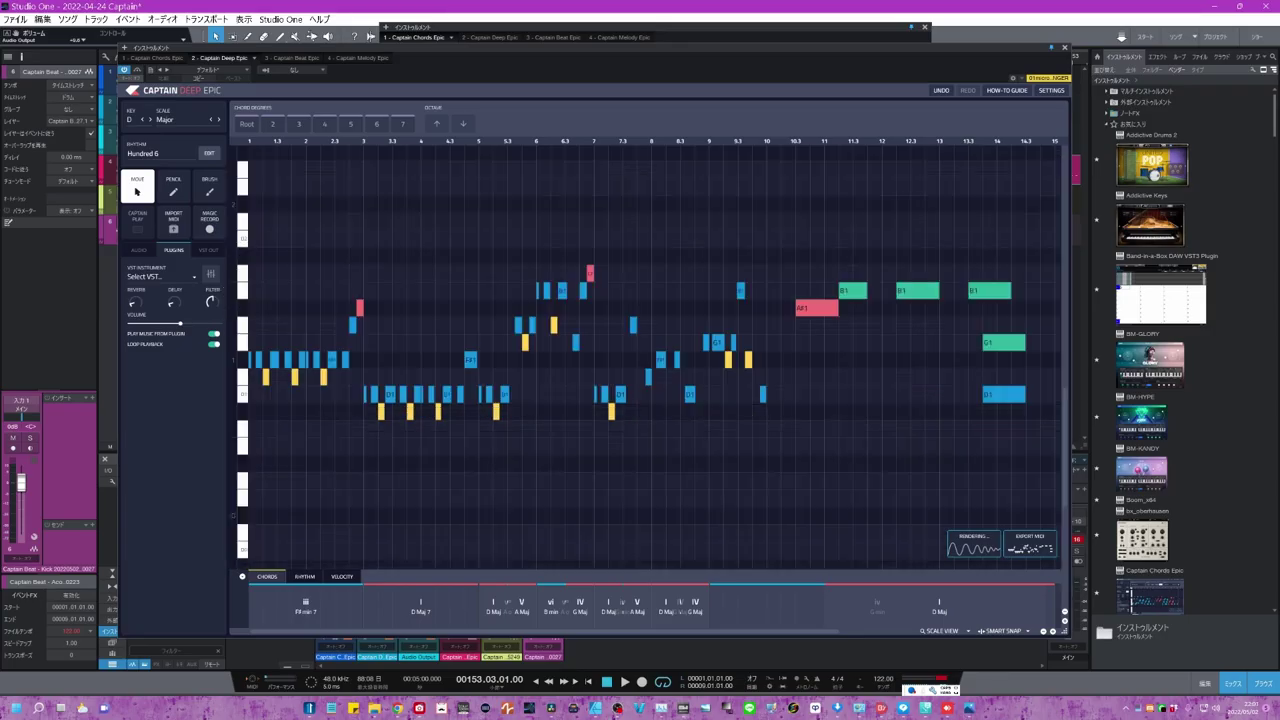
Step: Alternate between taller and shorter note rows, ending at a medium vertical zoom around the bass notes
left_click(1065, 621)
left_click(1065, 621)
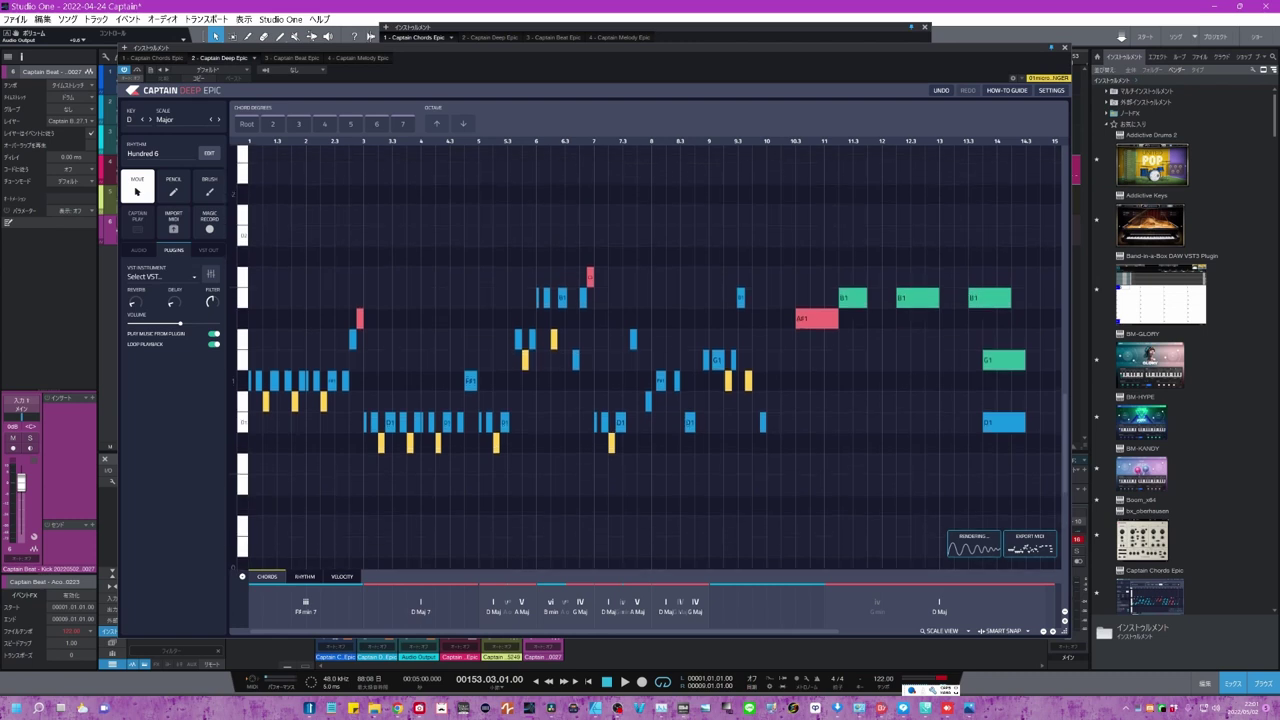
left_click(1065, 621)
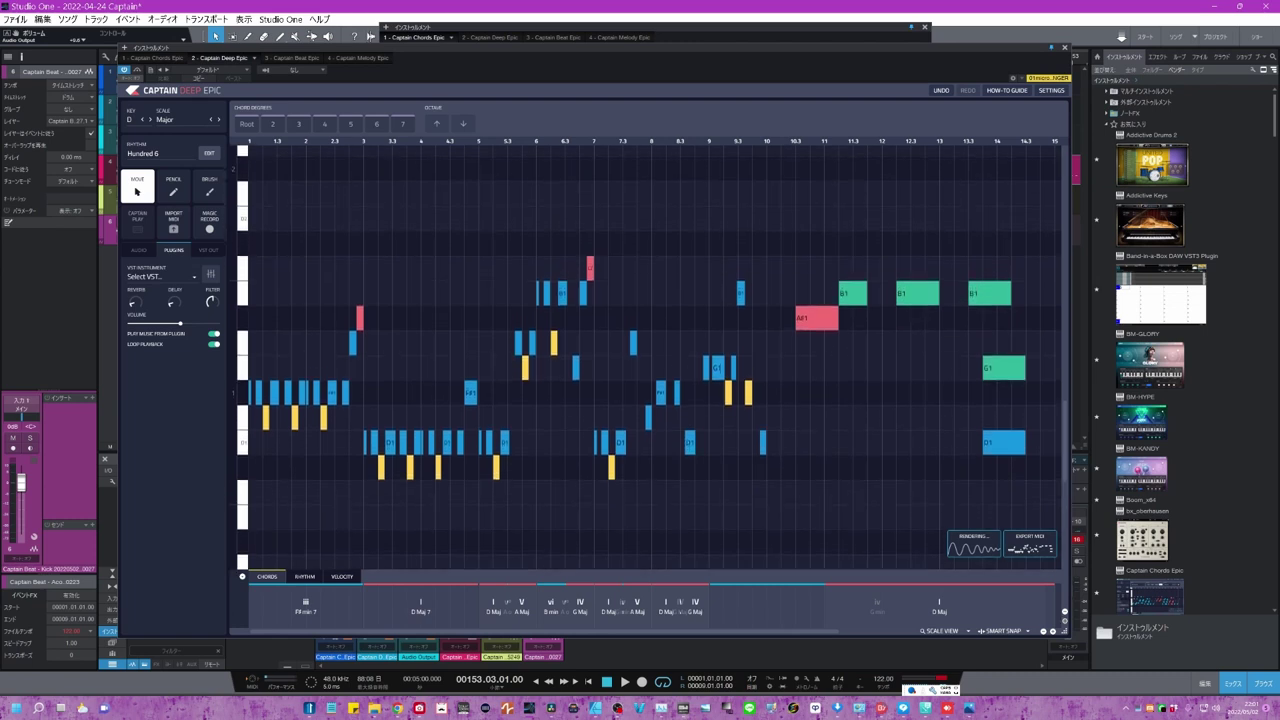
left_click(1065, 611)
left_click(1065, 611)
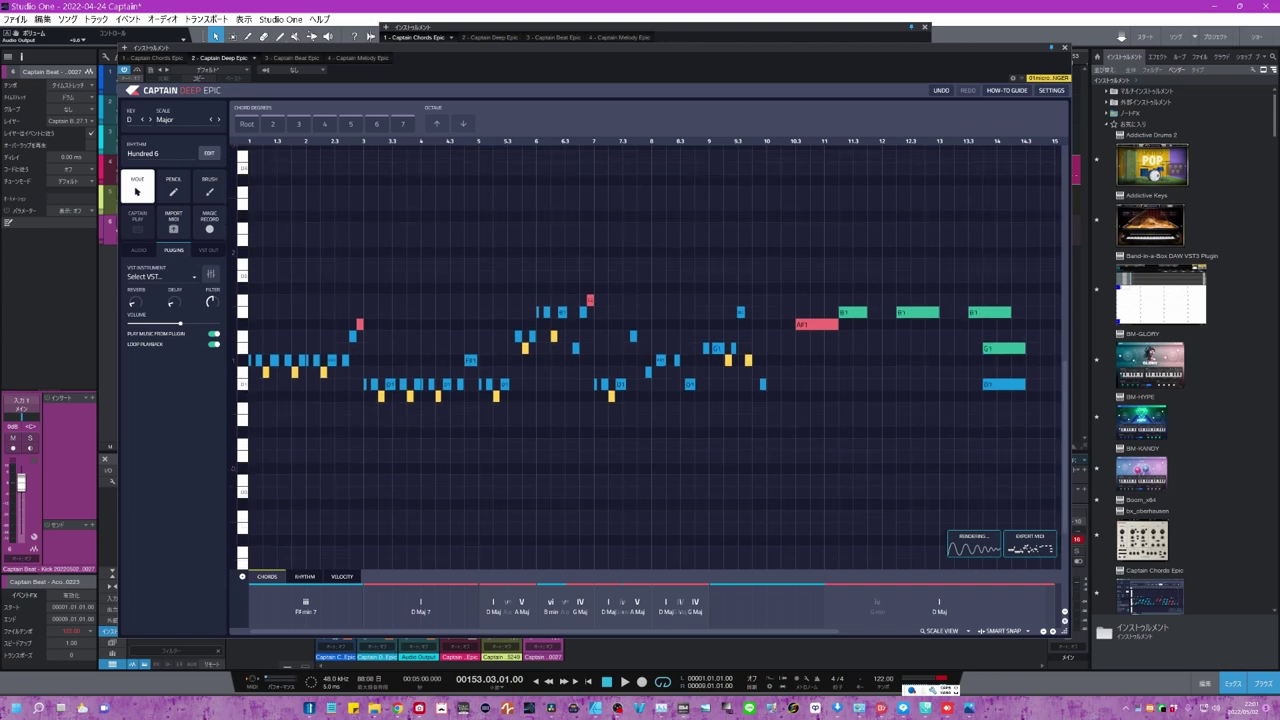
left_click(1065, 611)
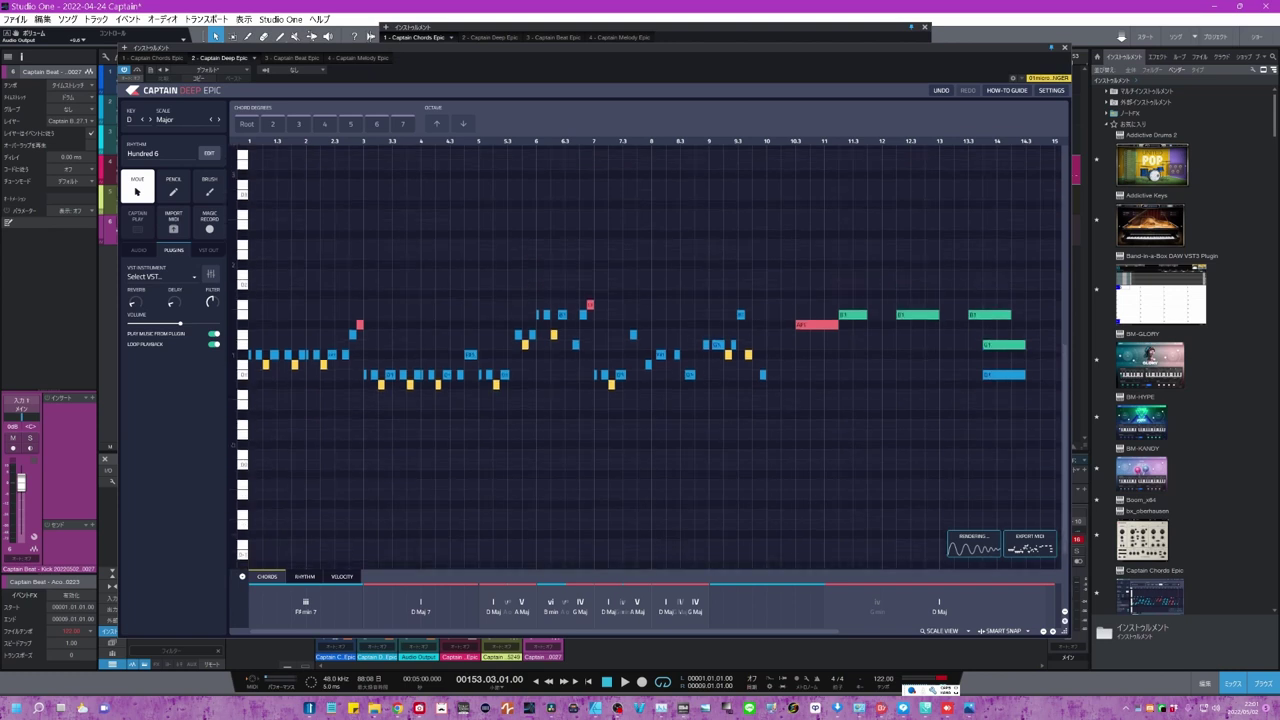
left_click(1065, 621)
left_click(1065, 621)
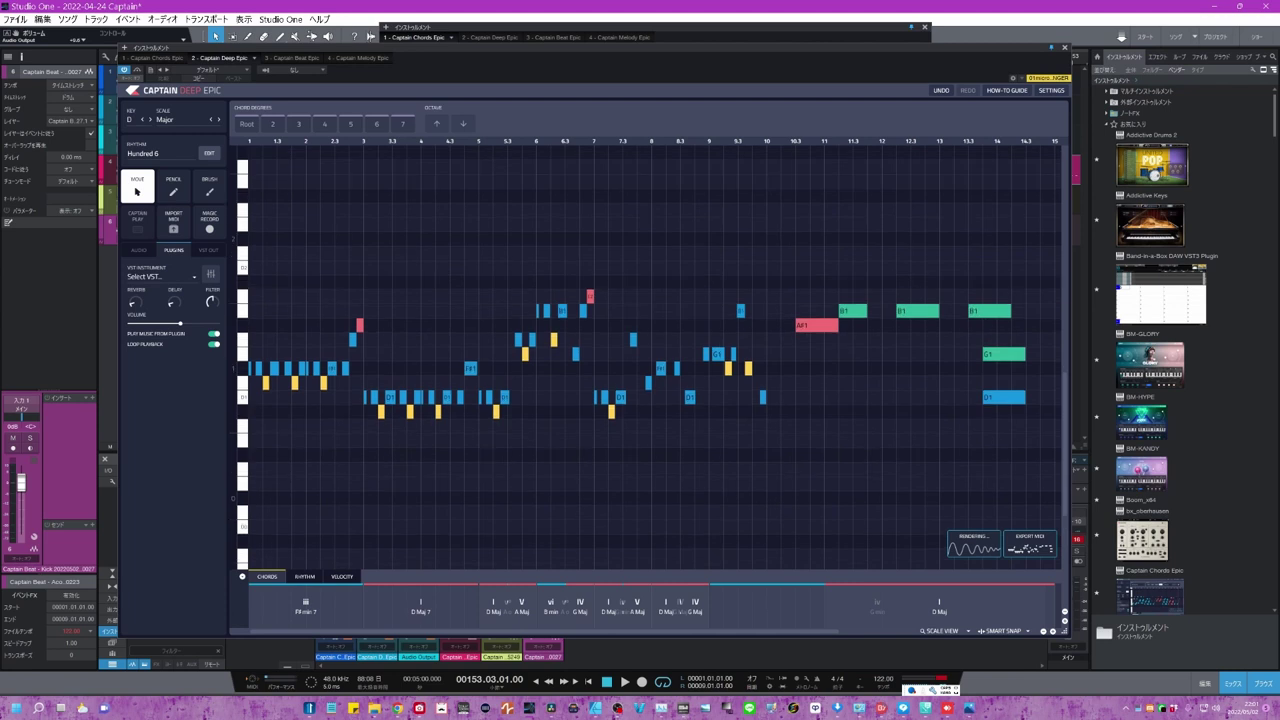
left_click(1065, 621)
left_click(1065, 621)
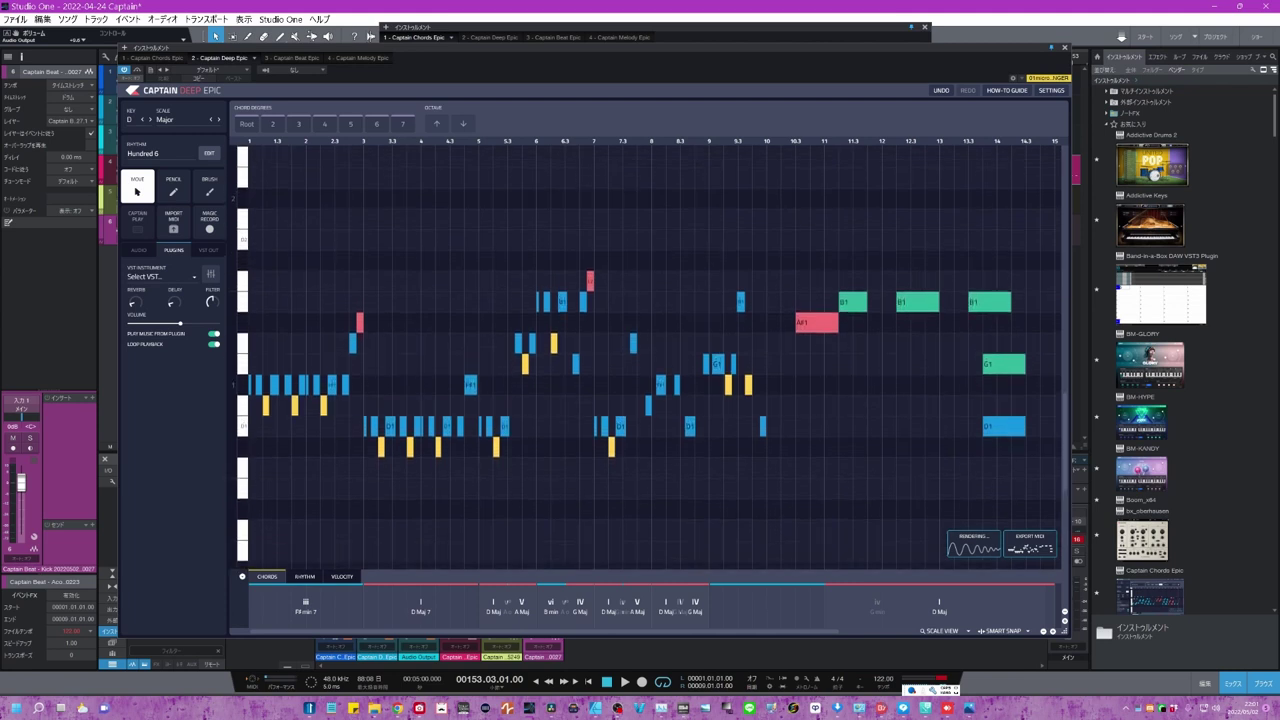
left_click(1065, 611)
left_click(1065, 611)
left_click(1065, 611)
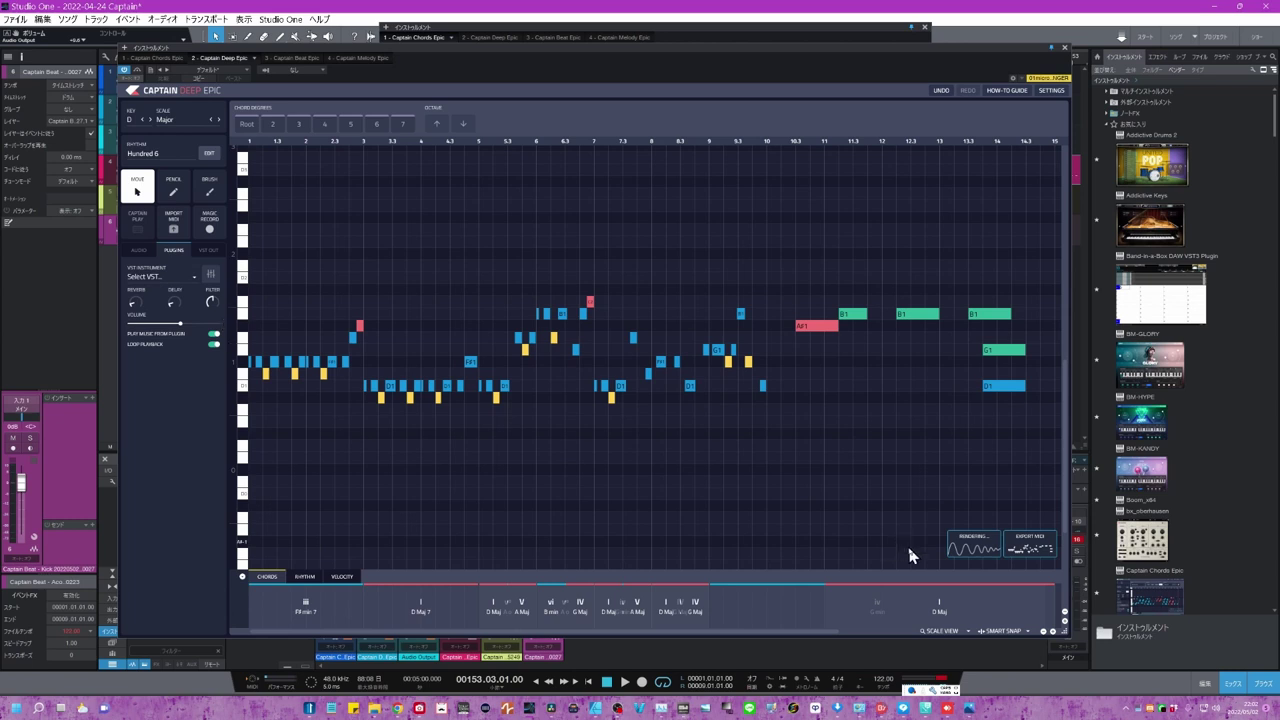
Step: Switch the piano roll to Fit to View and move the A#1 note near bar 10.3 up several octaves
left_click(968, 636)
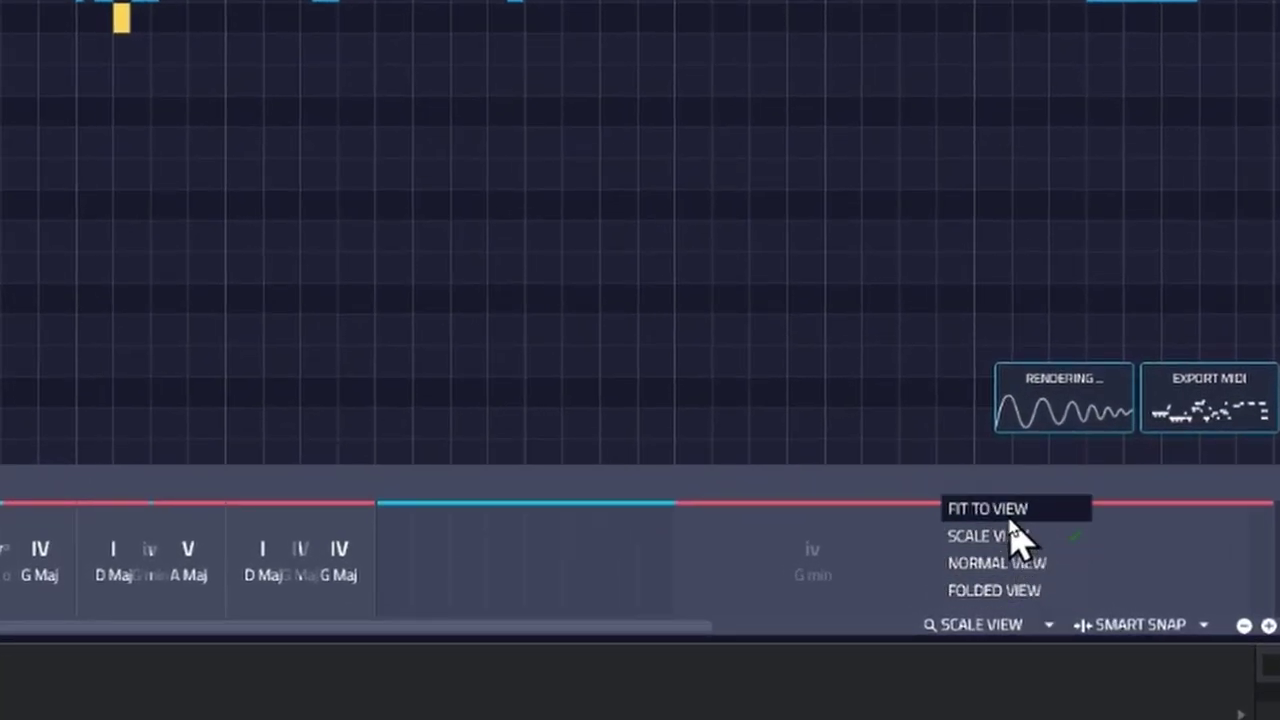
left_click(1009, 519)
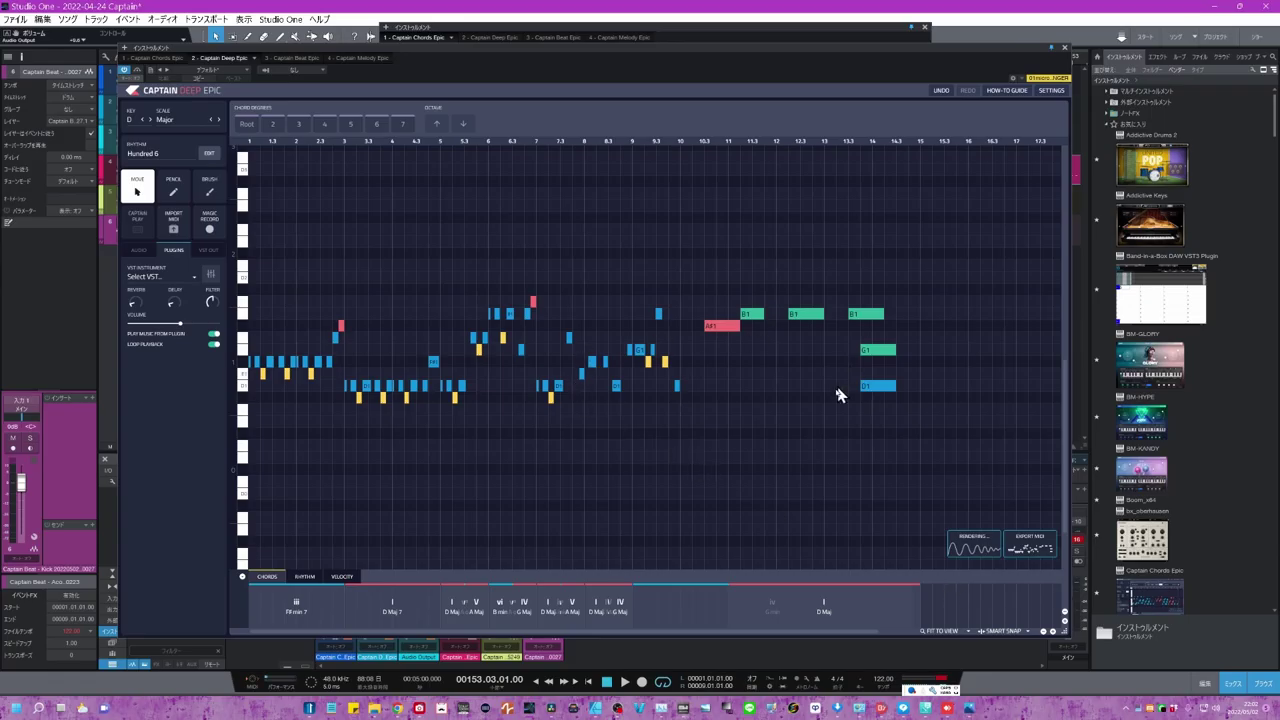
left_click(721, 328)
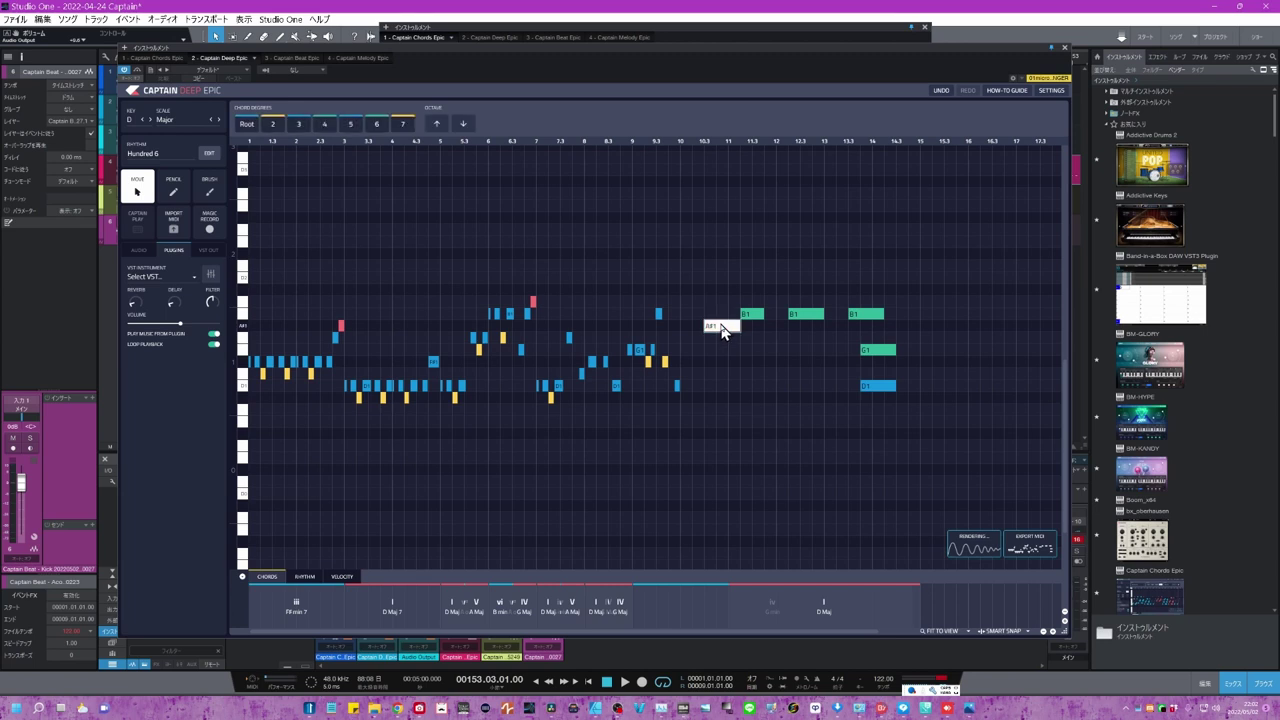
scroll(718, 244, "up", 2)
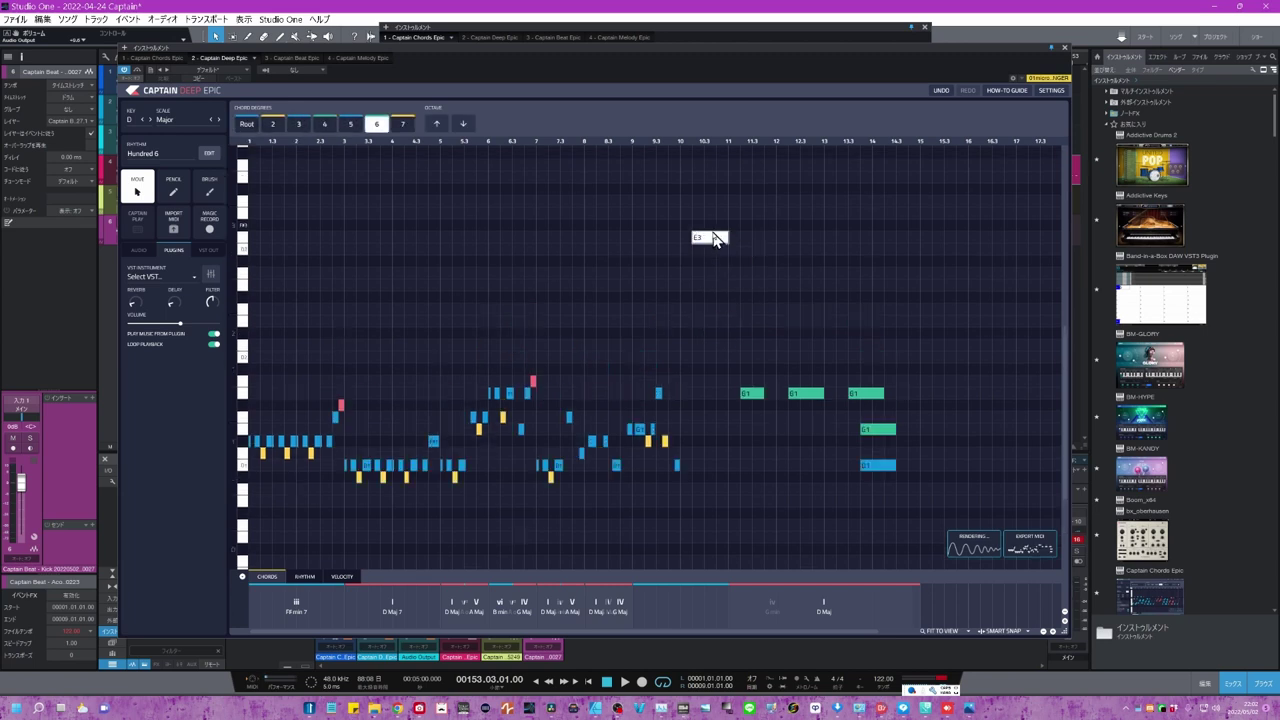
scroll(708, 230, "up", 1)
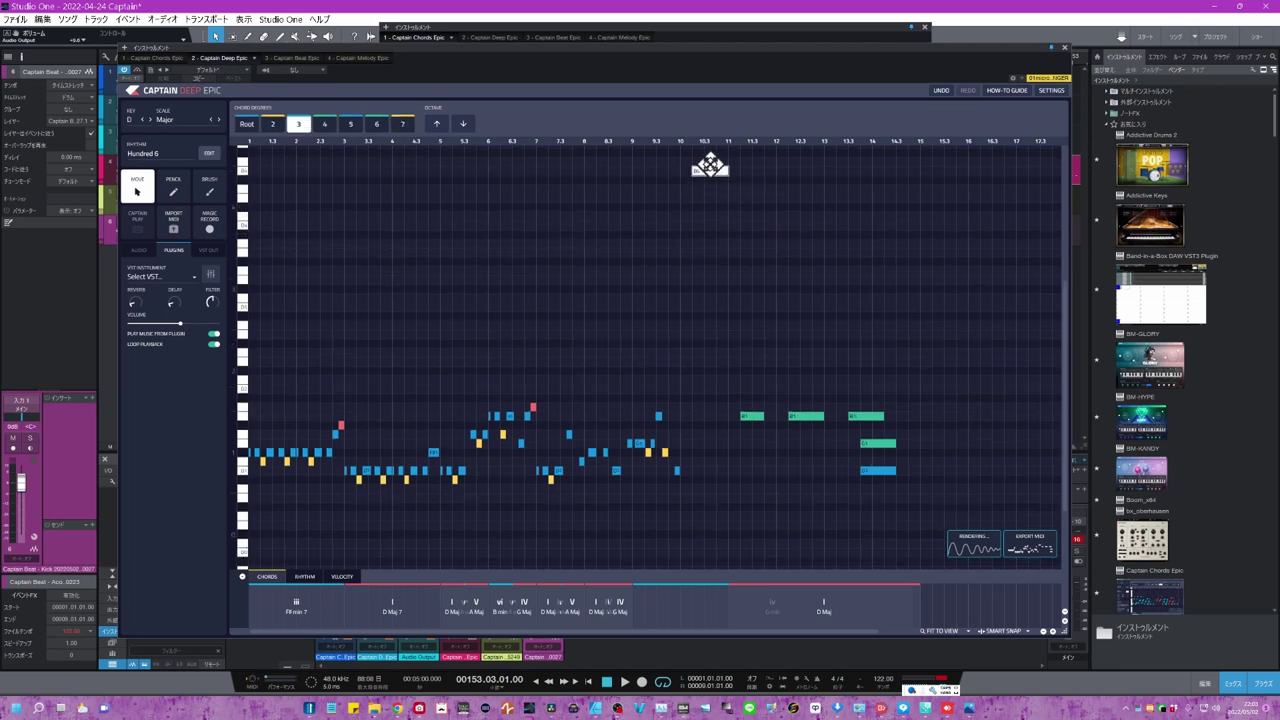
scroll(700, 313, "up", 1)
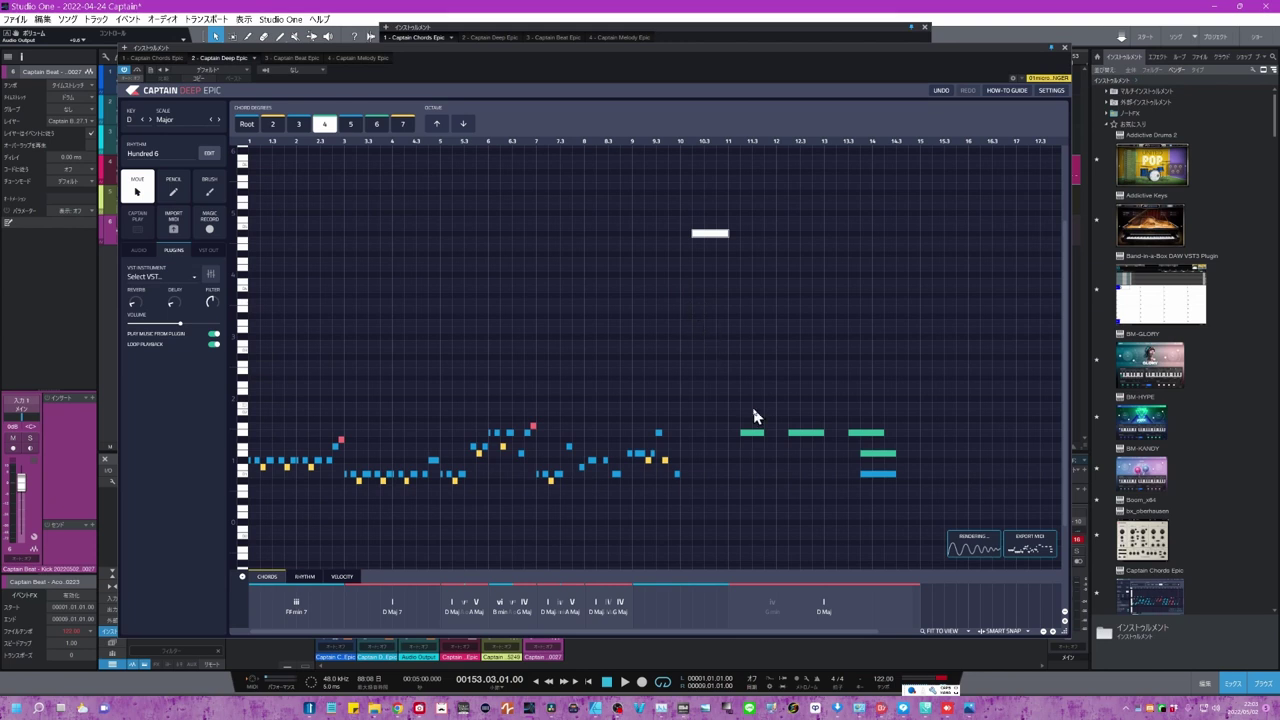
Step: Switch the piano roll to Normal View, raise the selected note near bar 10.3 by several octaves, and shrink the note rows
left_click(943, 631)
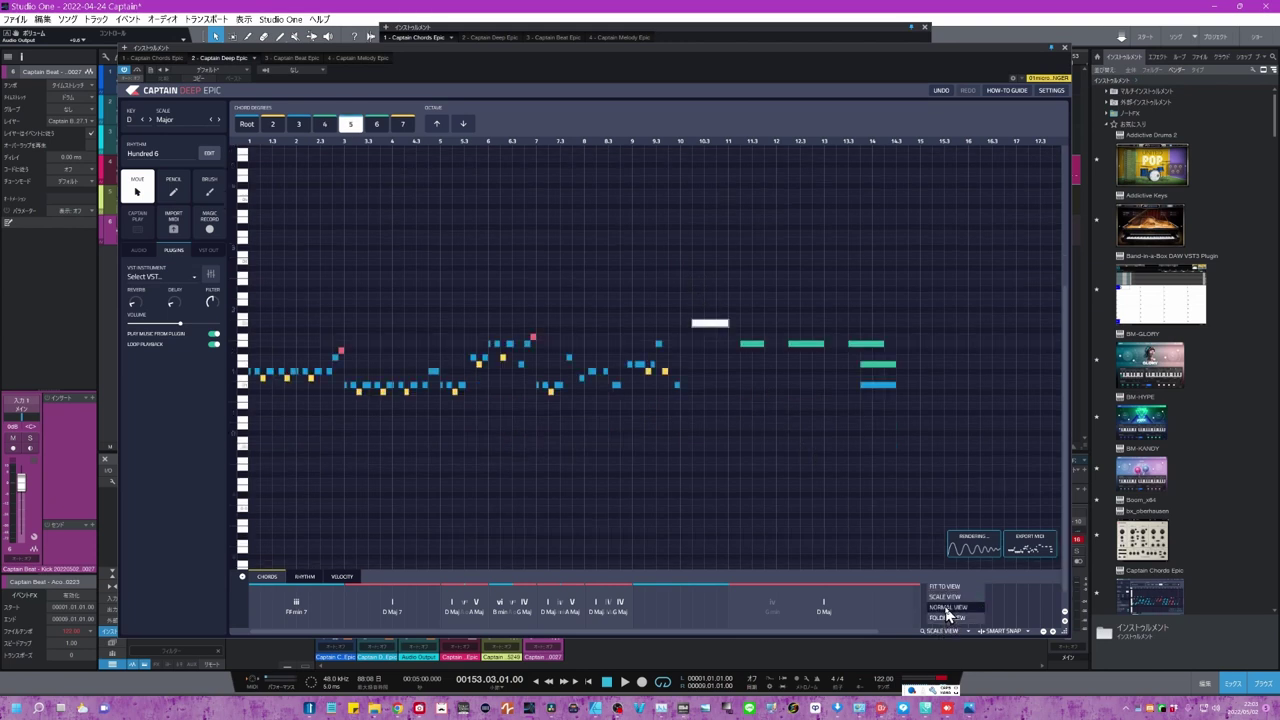
left_click(946, 607)
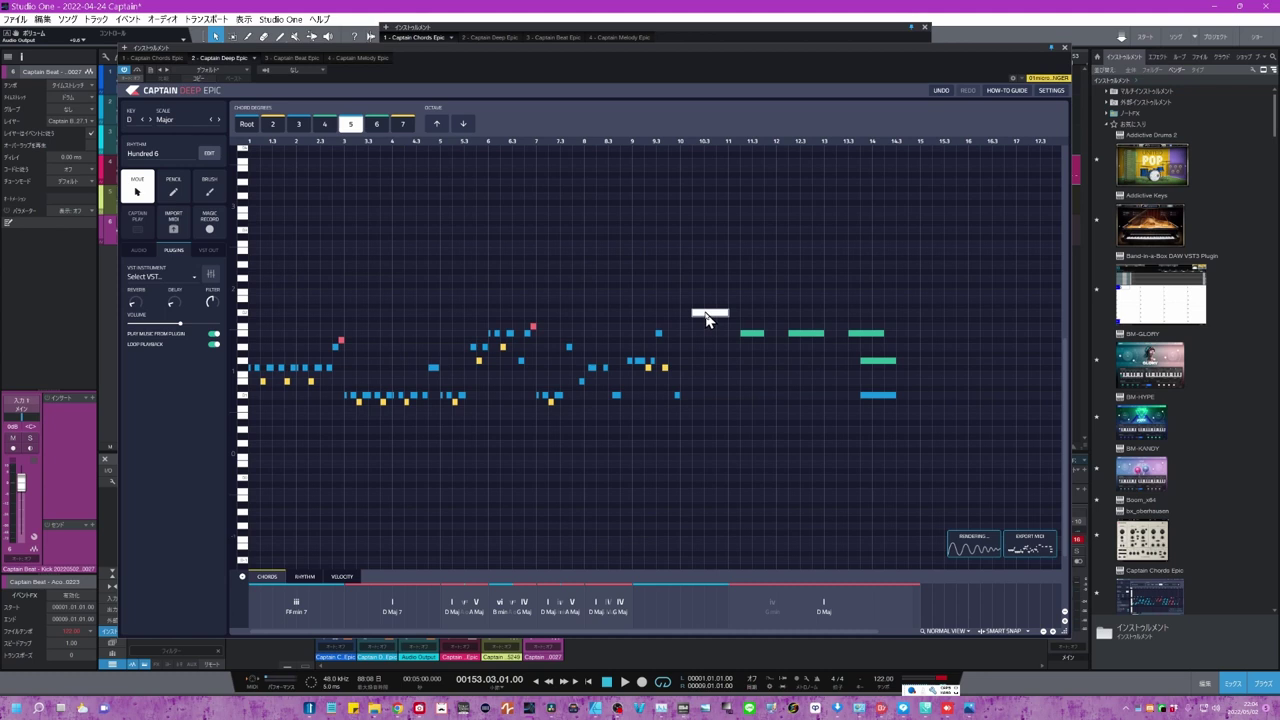
left_click_drag(706, 318, 708, 164)
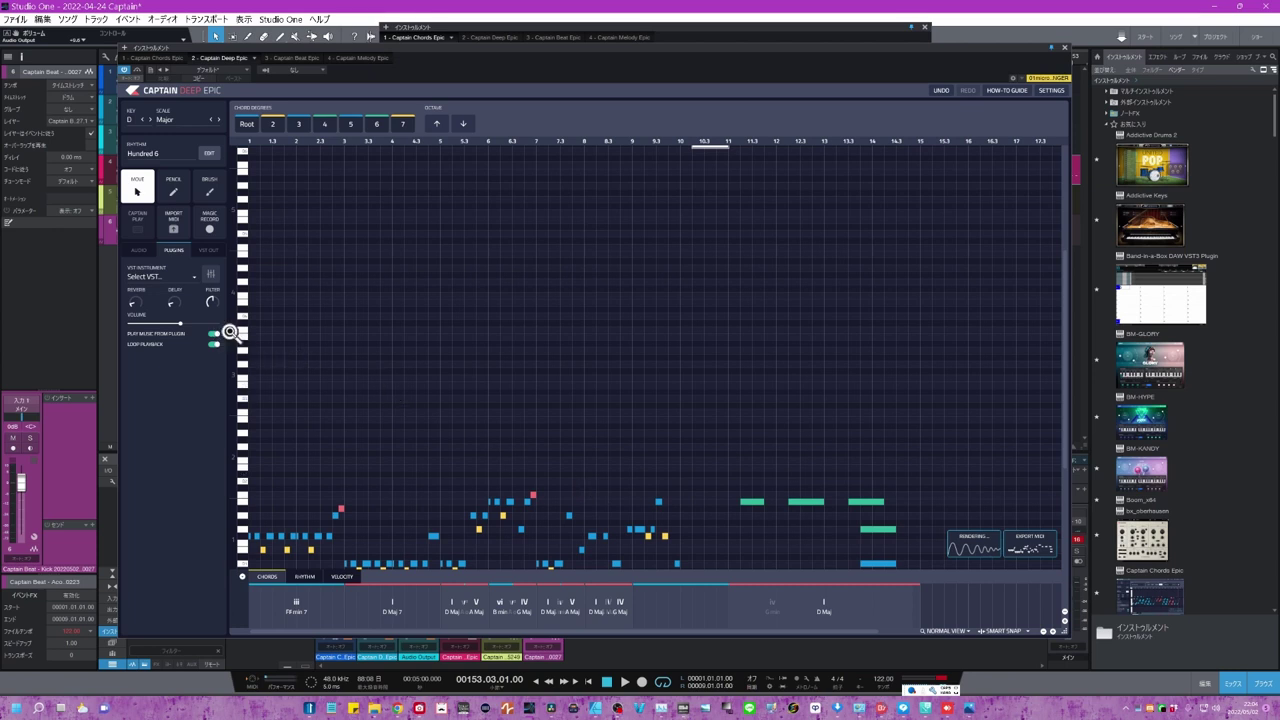
scroll(650, 350, "down", 5)
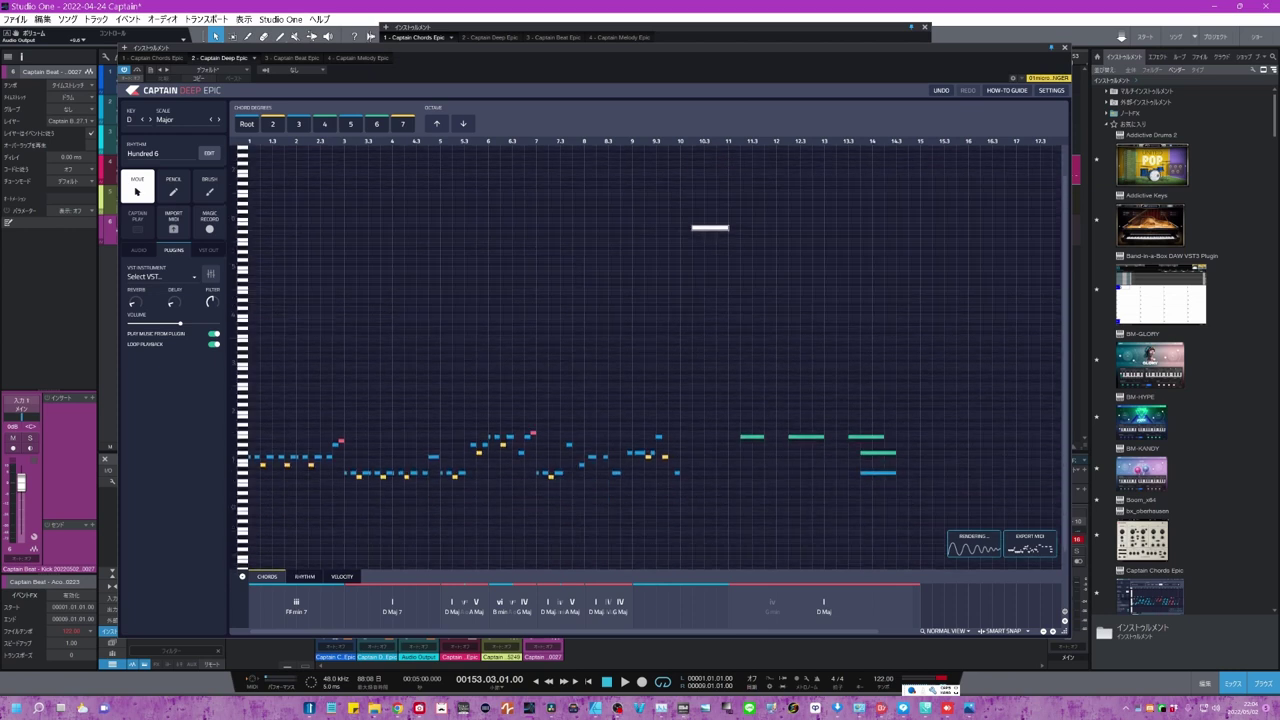
Step: Compare Fit to View with Folded View in the piano roll, leaving it set to Fit to View
left_click(945, 631)
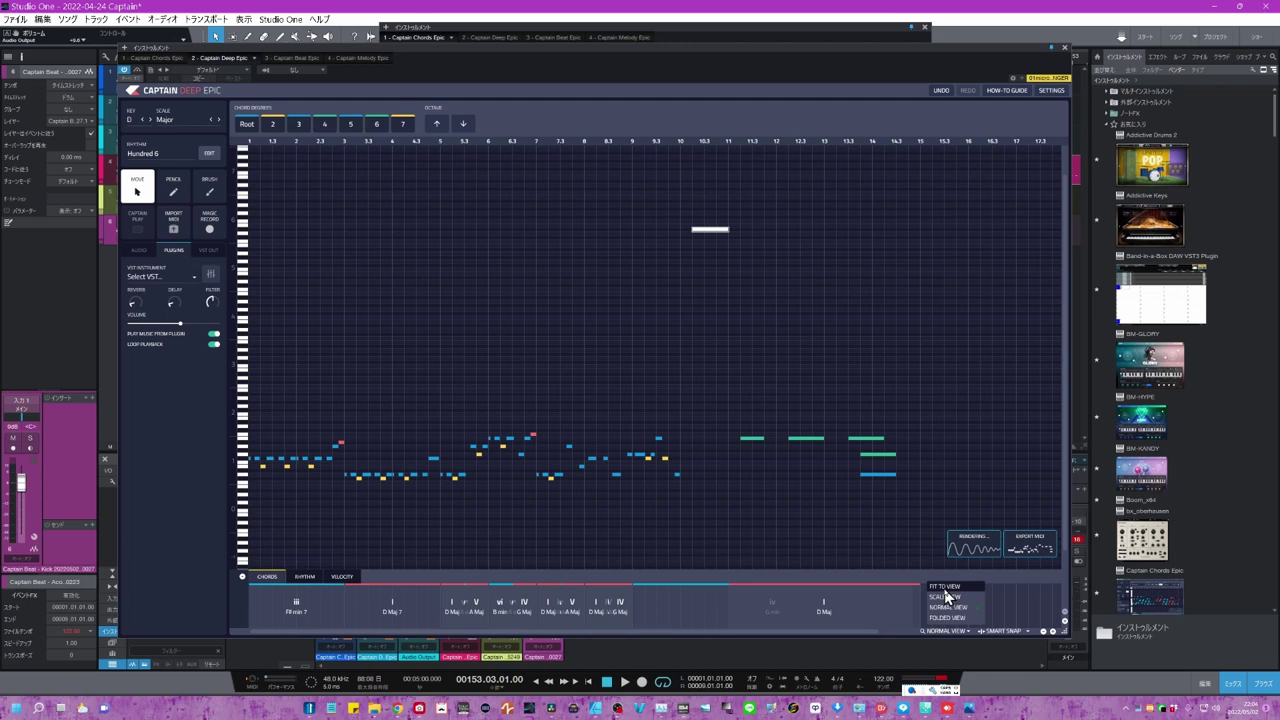
left_click(945, 588)
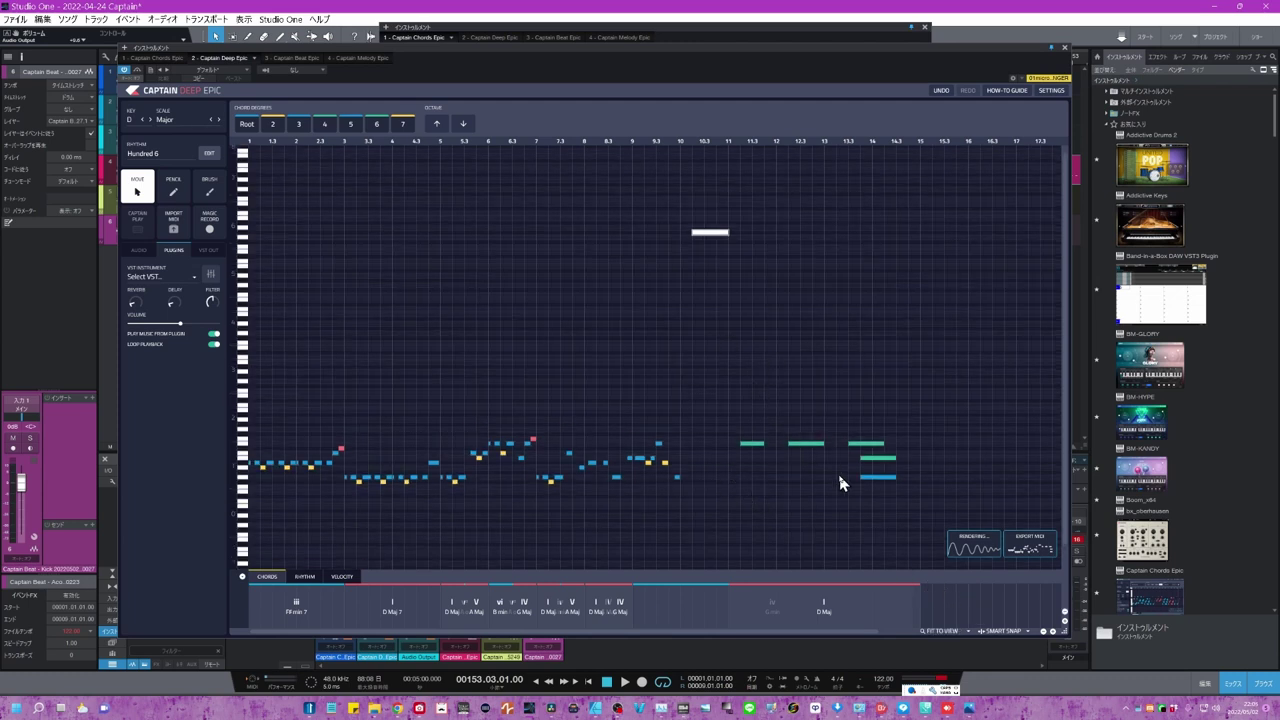
left_click(943, 632)
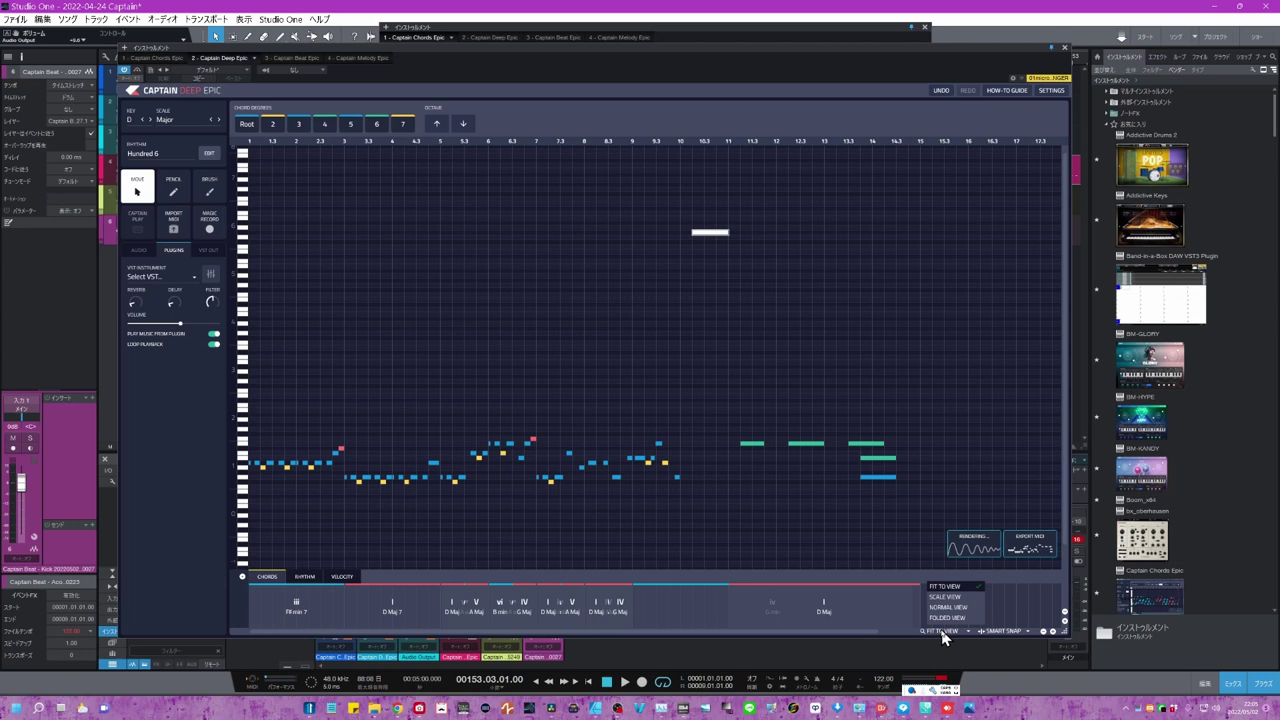
left_click(944, 618)
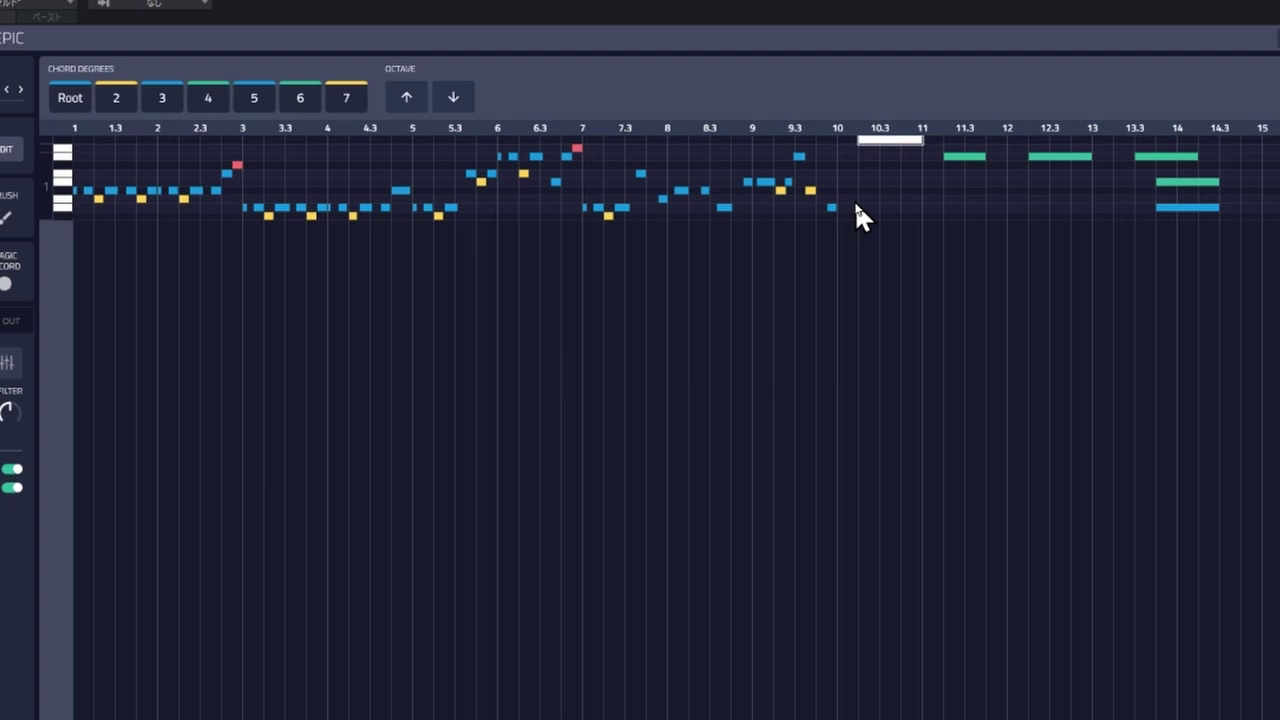
left_click(946, 629)
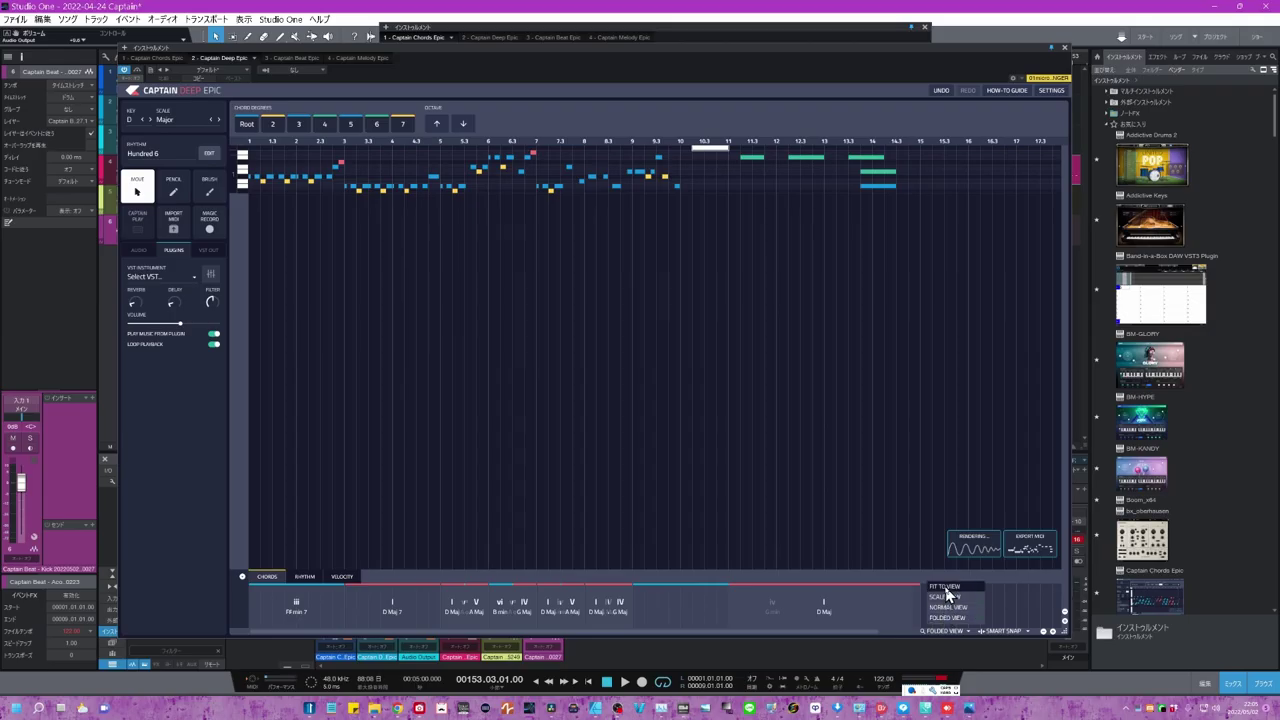
left_click(946, 588)
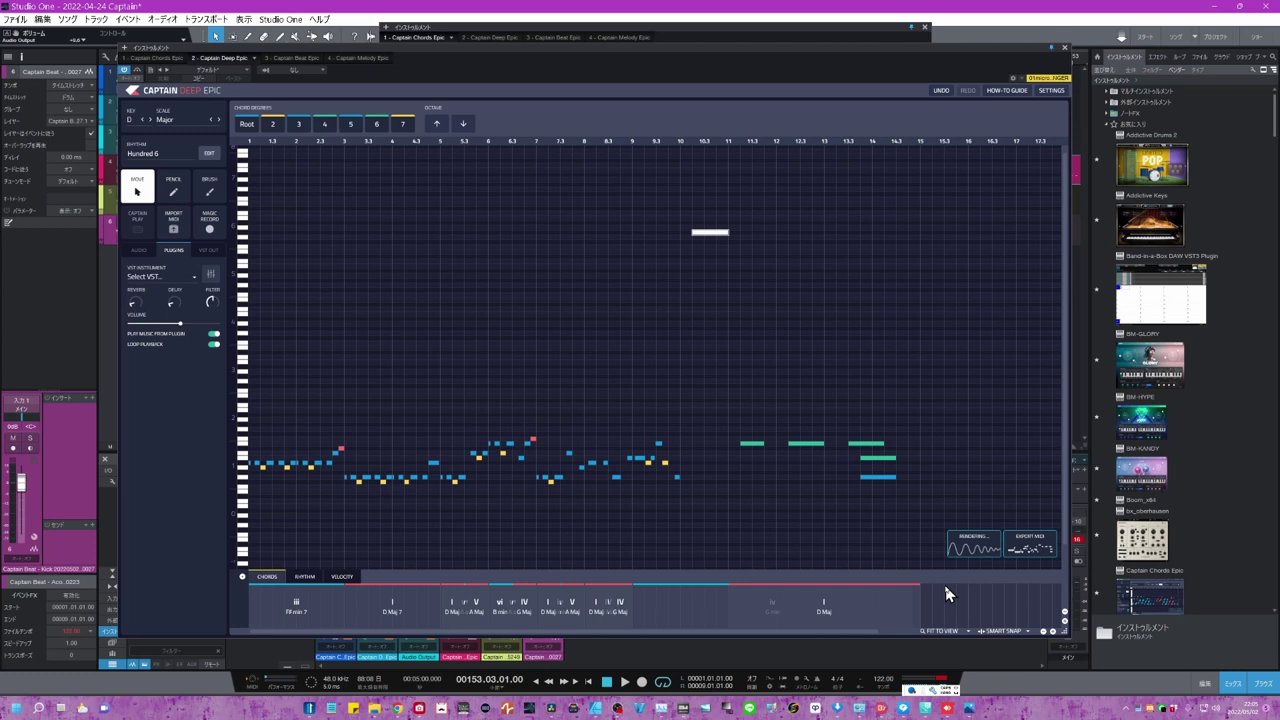